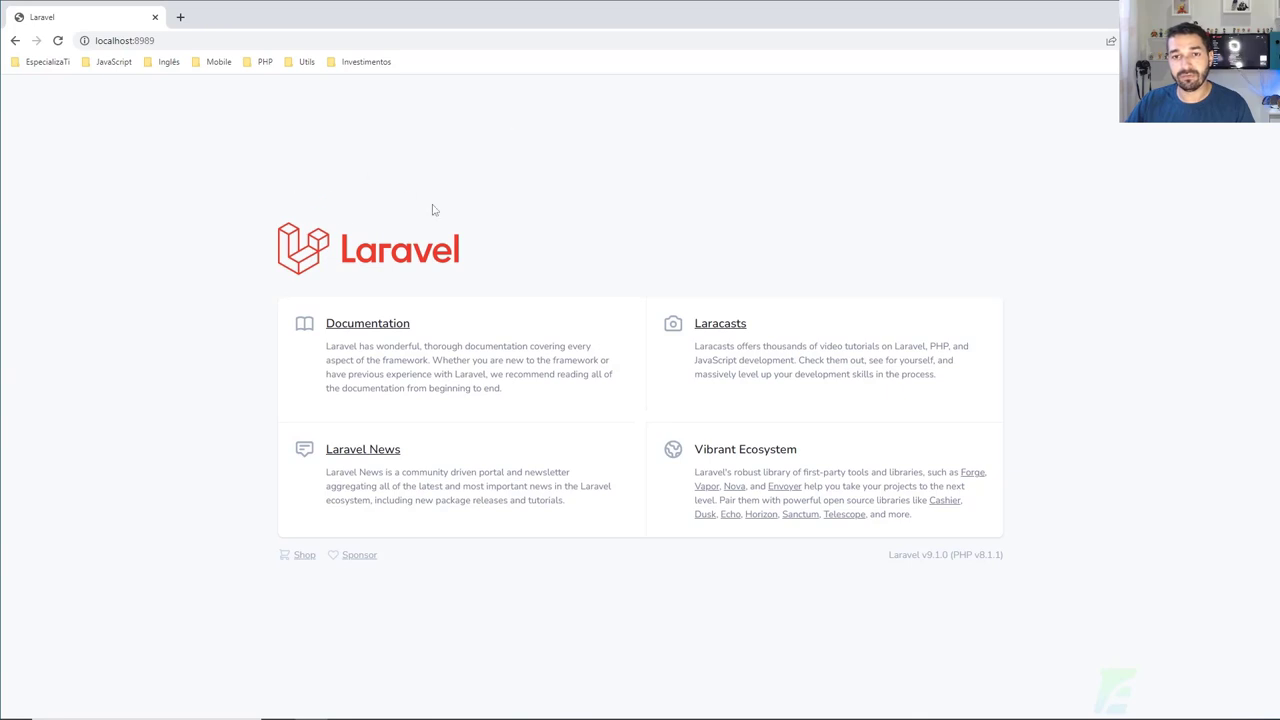
Step: Go from the Laravel welcome page to the login form via the Log in link
{"action": "left_click", "coordinate": [1175, 28]}
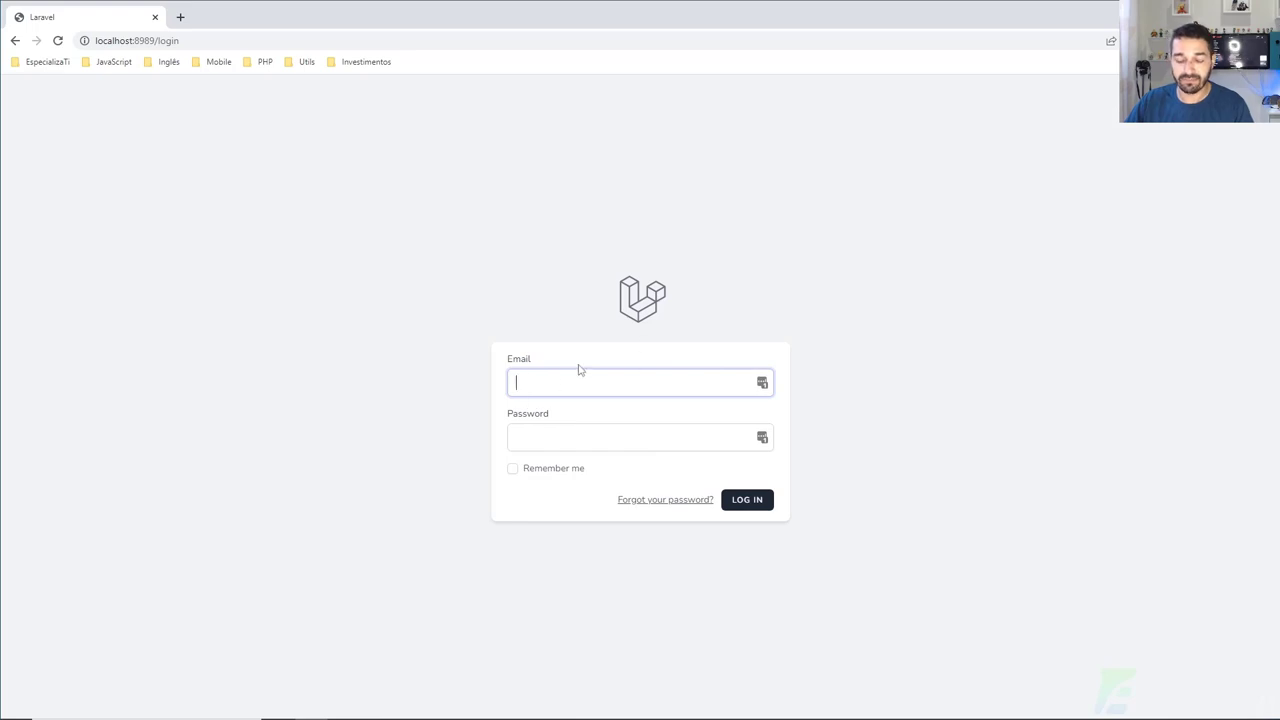
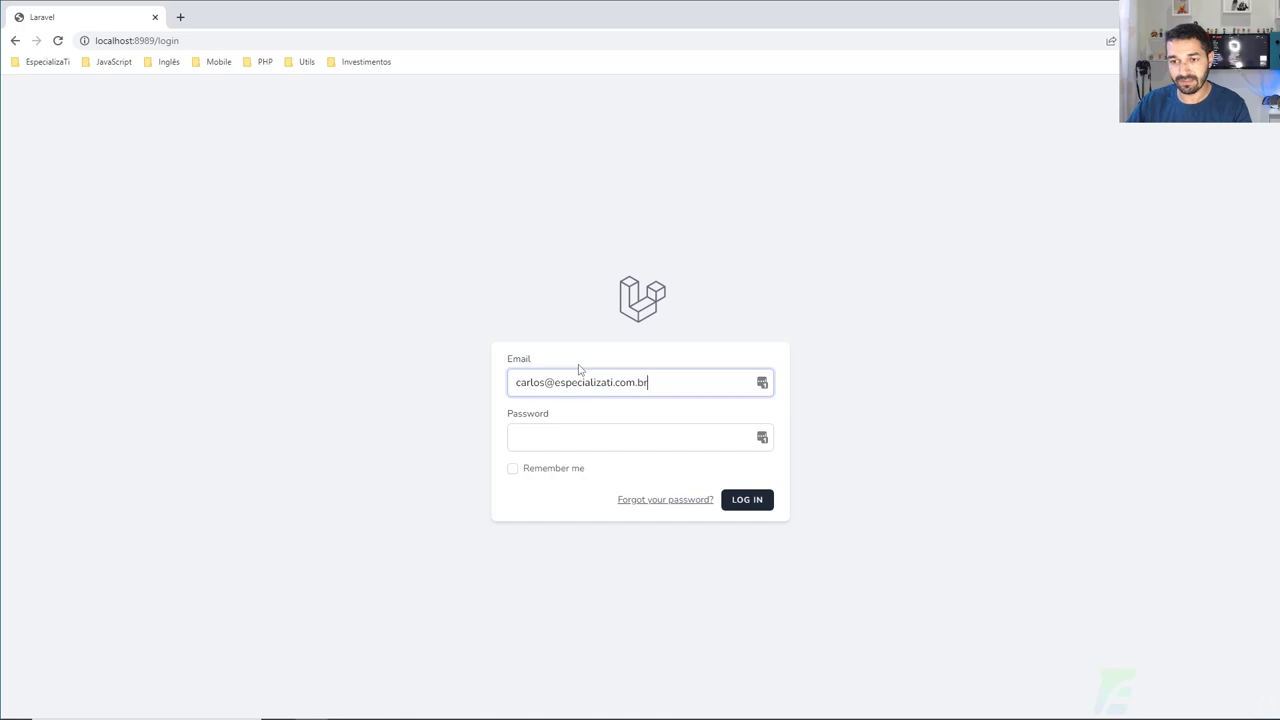
Step: Sign in with the admin account's e-mail and password to reach the users listing
{"action": "key", "text": "Tab"}
{"action": "type", "text": "pa"}
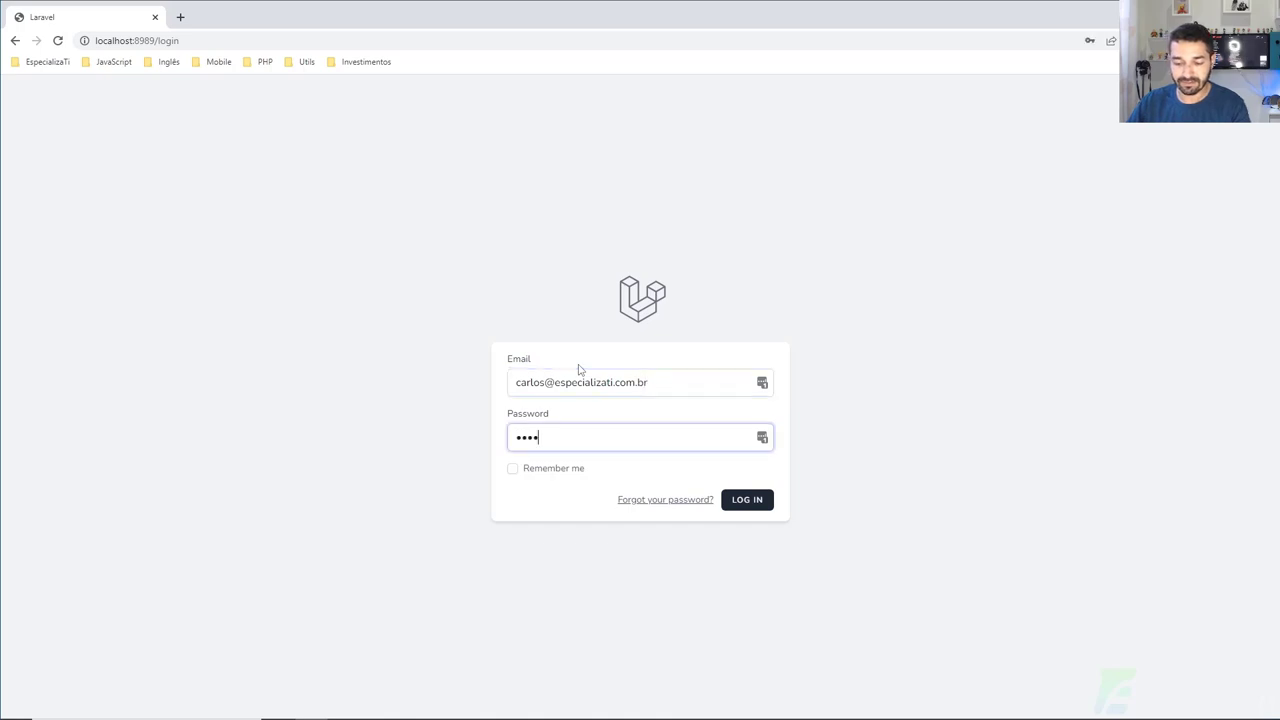
{"action": "key", "text": "Return"}
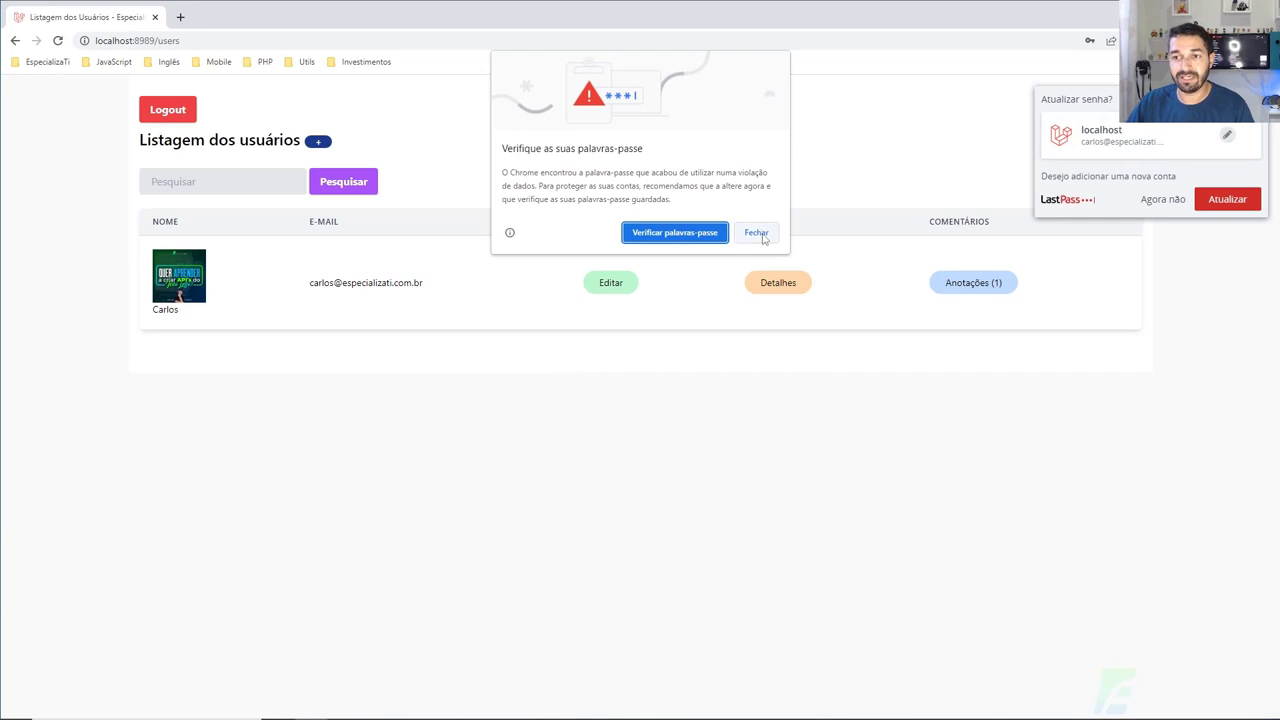
Step: Dismiss Chrome's breach warning, the save-password bubble and the LastPass prompt
{"action": "left_click", "coordinate": [756, 232]}
{"action": "left_click", "coordinate": [1106, 260]}
{"action": "left_click", "coordinate": [1160, 204]}
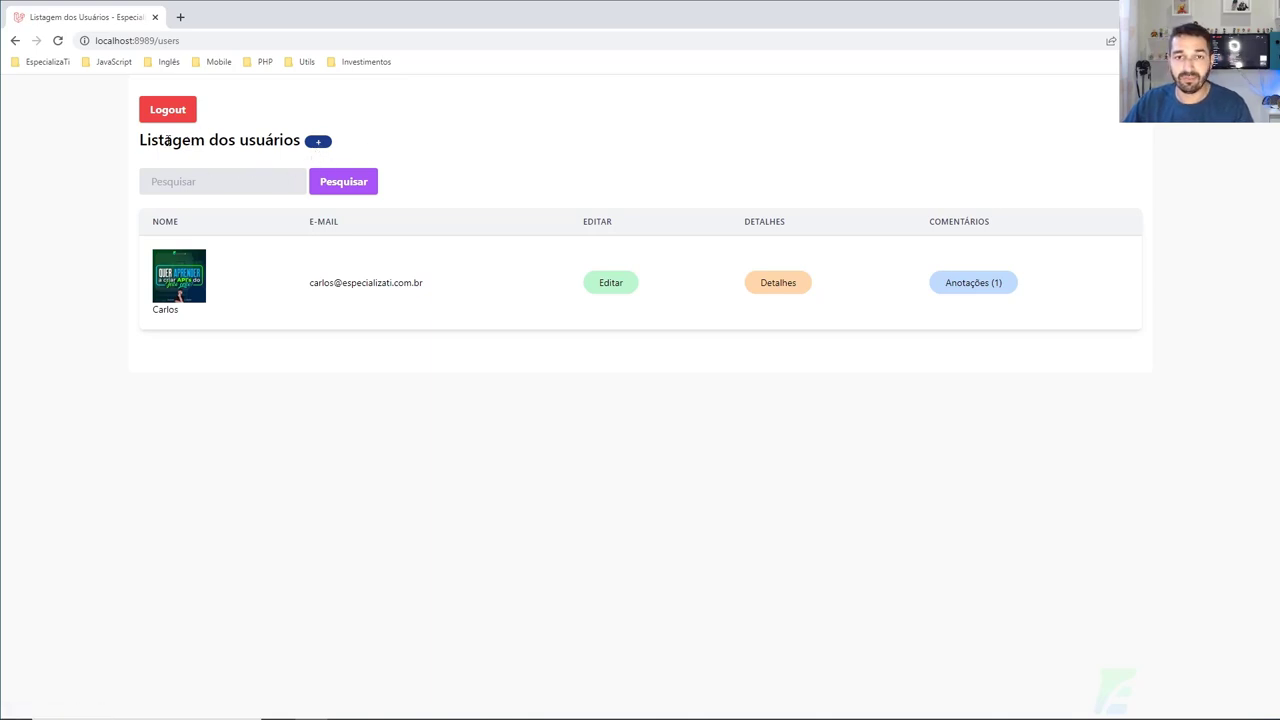
Step: Create user EspecializaTi with its contact e-mail, a password and photo post 1.jpg
{"action": "left_click", "coordinate": [317, 144]}
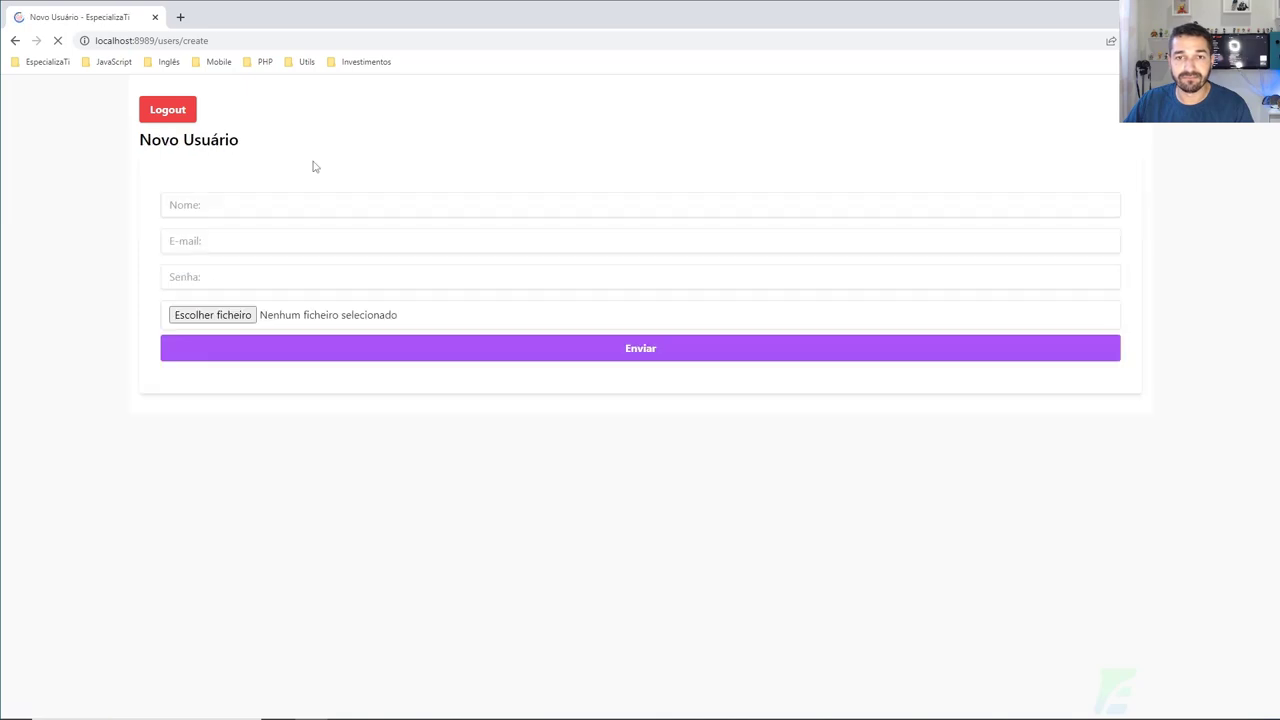
{"action": "left_click", "coordinate": [196, 212]}
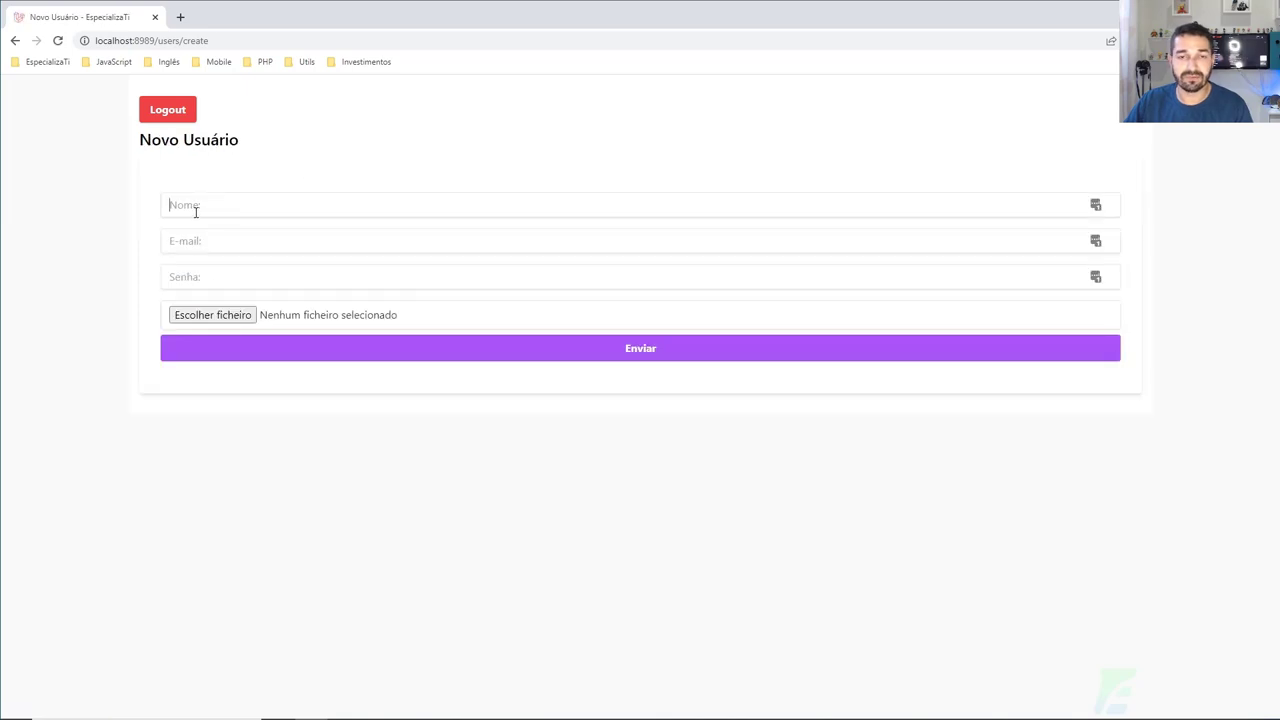
{"action": "type", "text": "Esp"}
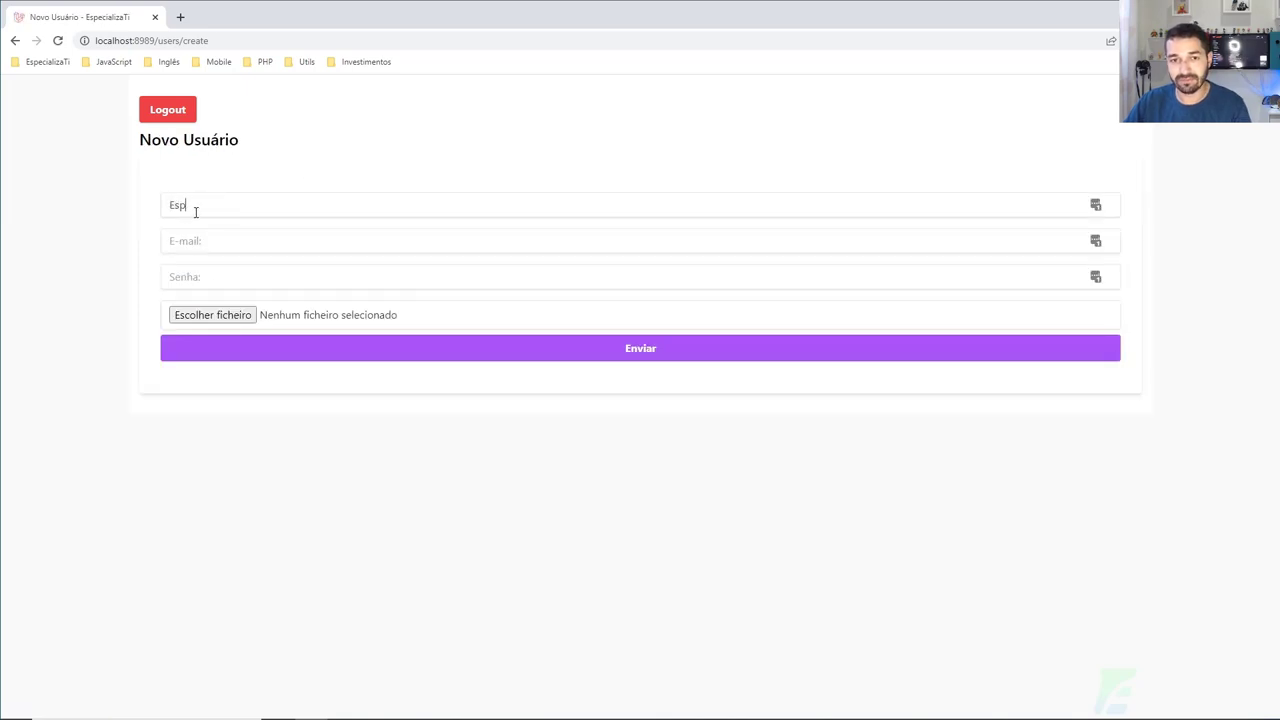
{"action": "type", "text": "ecializaTi"}
{"action": "key", "text": "Tab"}
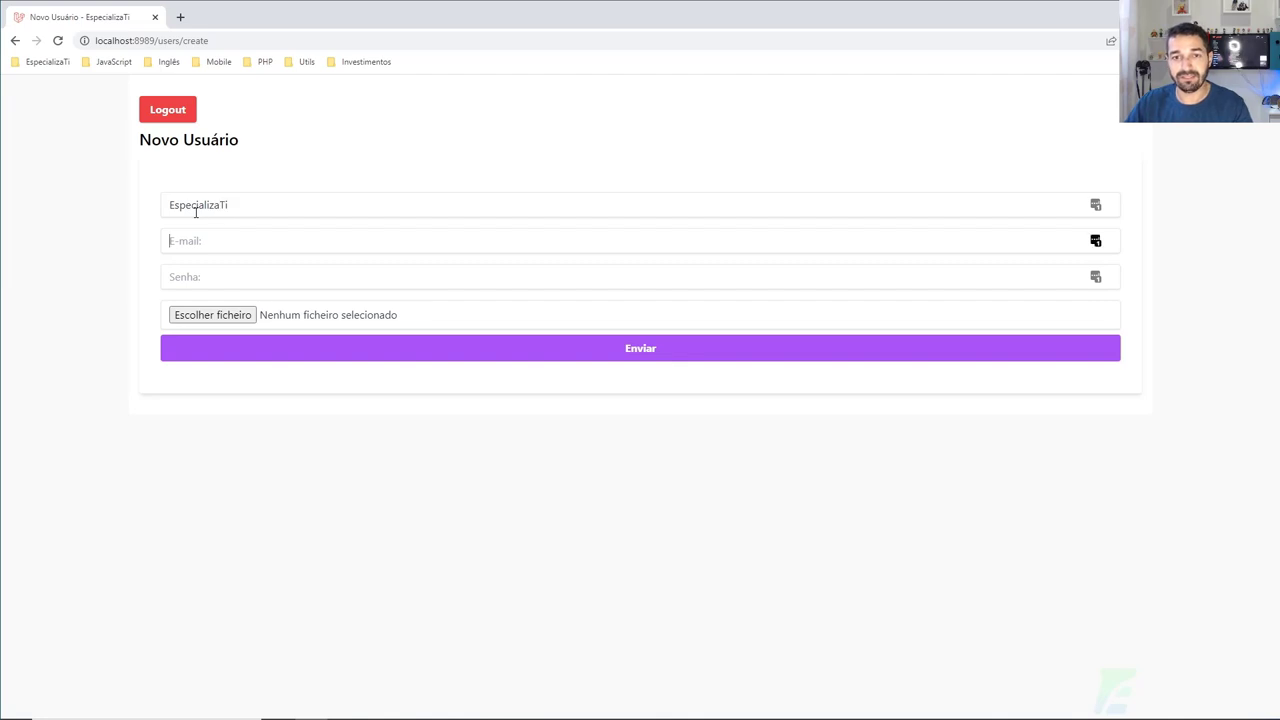
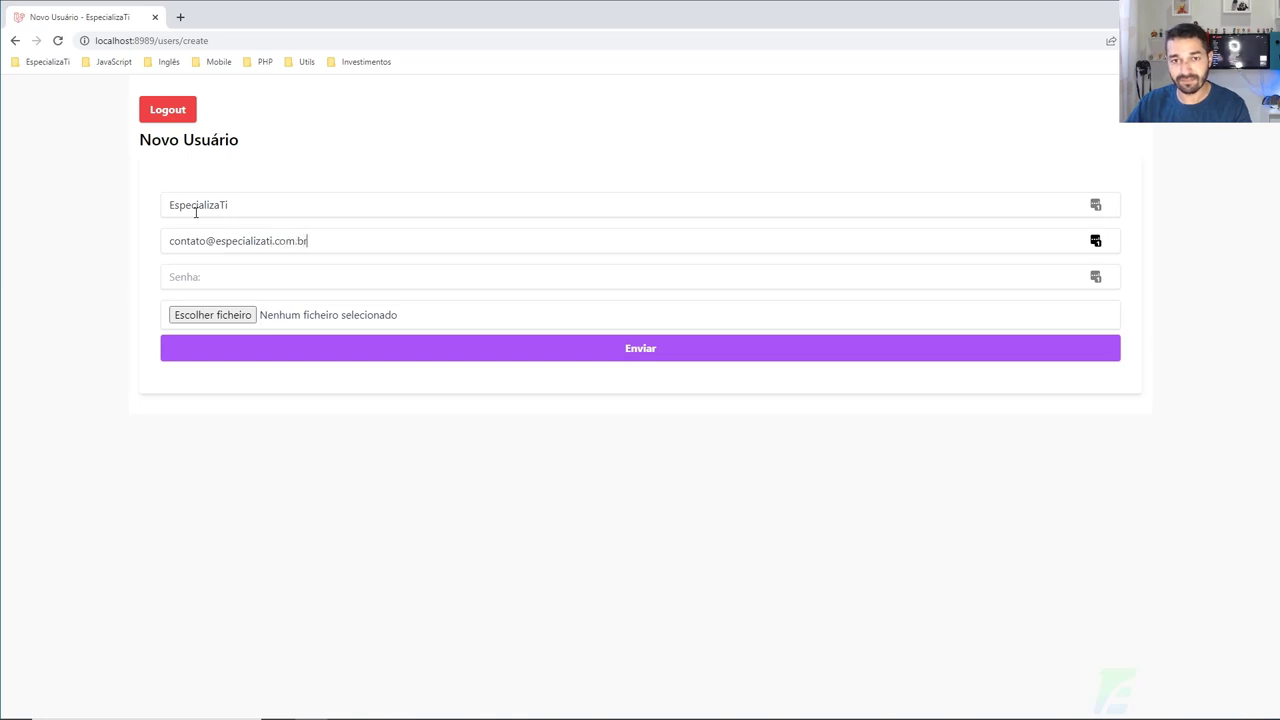
{"action": "left_click", "coordinate": [183, 279]}
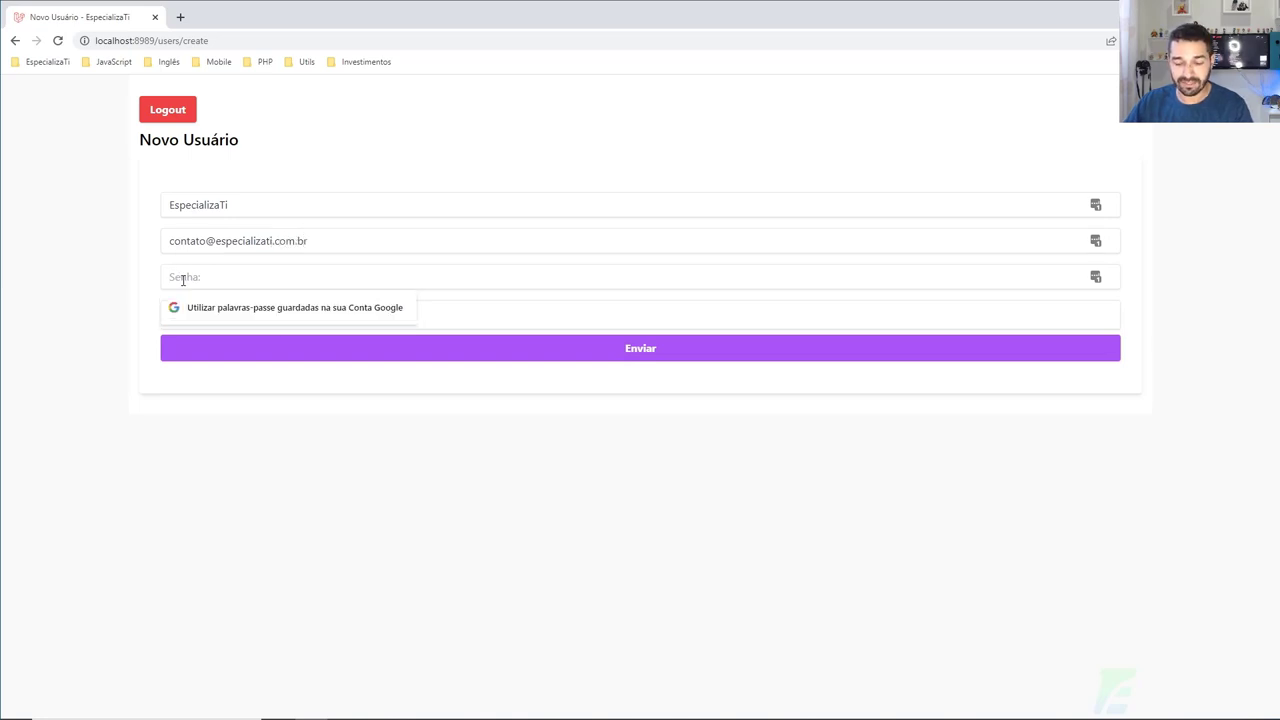
{"action": "type", "text": "12345678910"}
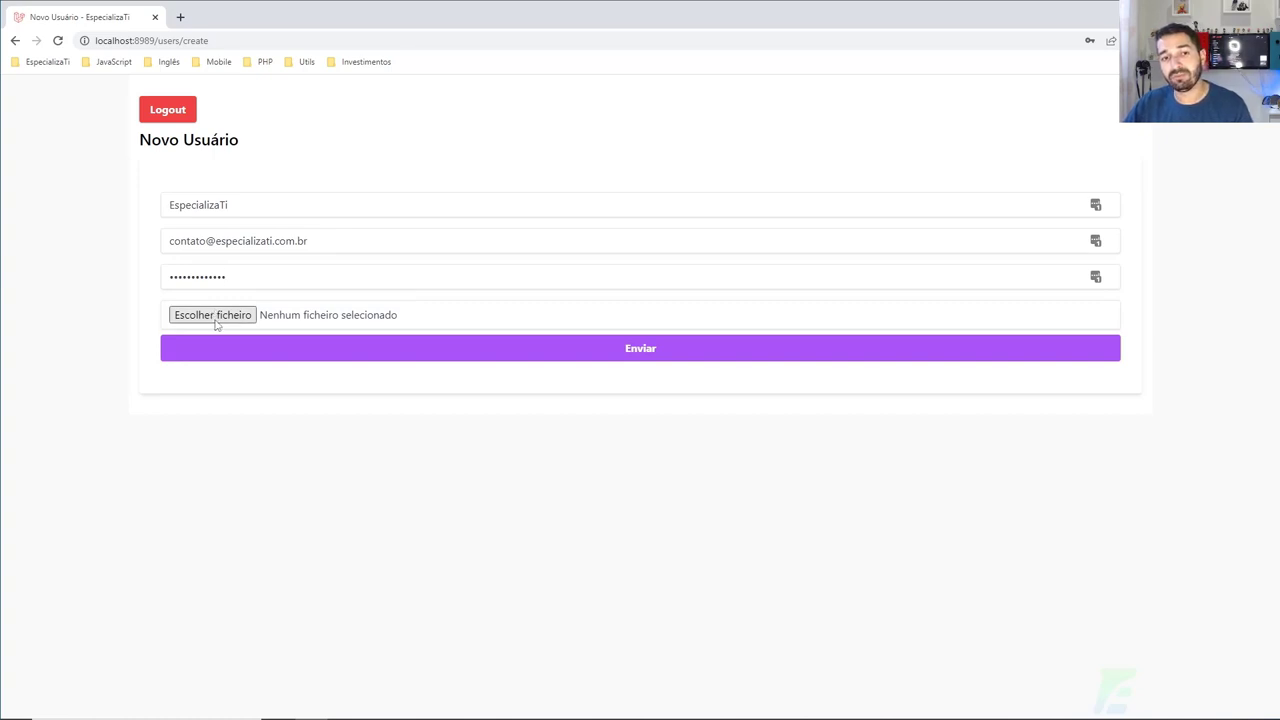
{"action": "left_click", "coordinate": [214, 322]}
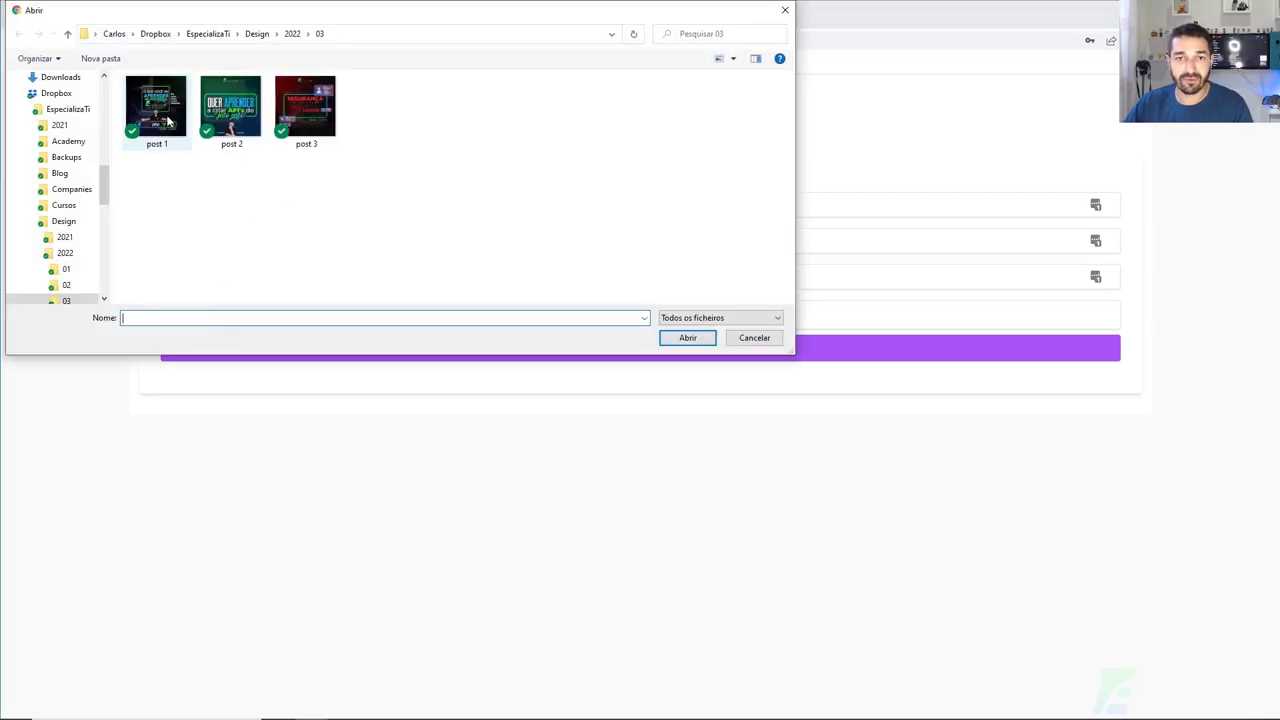
{"action": "double_click", "coordinate": [156, 110]}
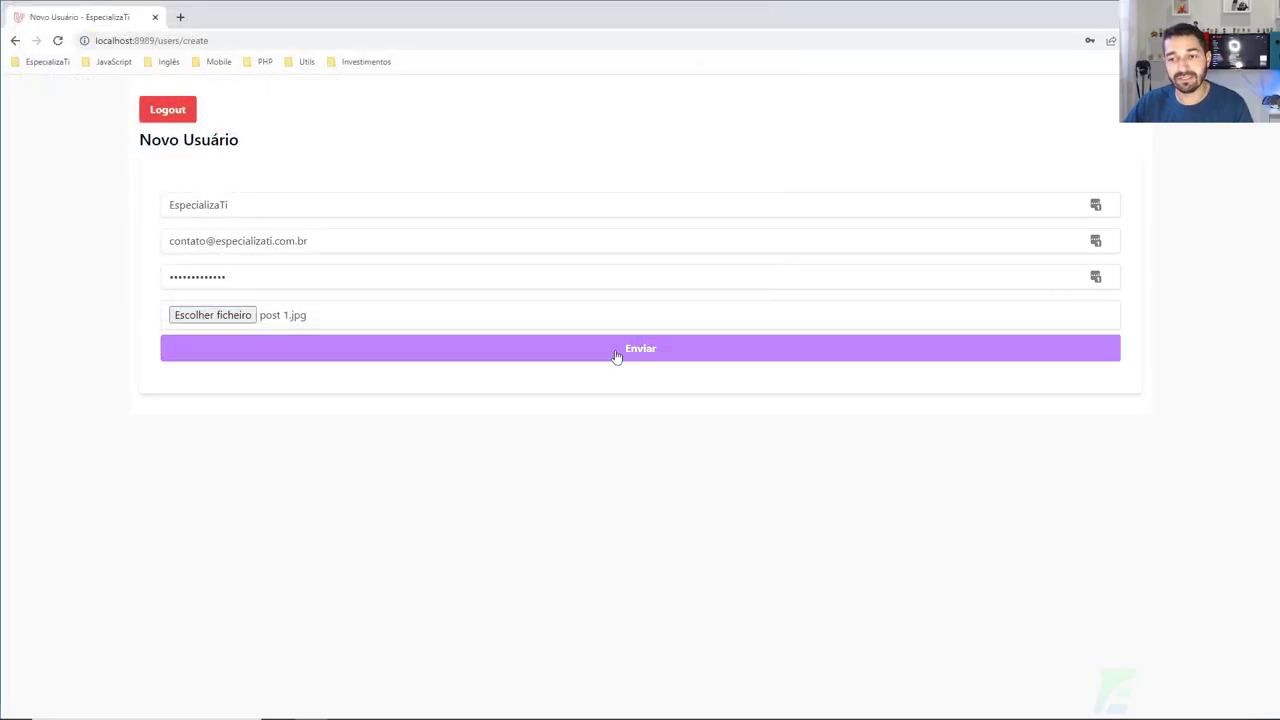
{"action": "left_click", "coordinate": [617, 357]}
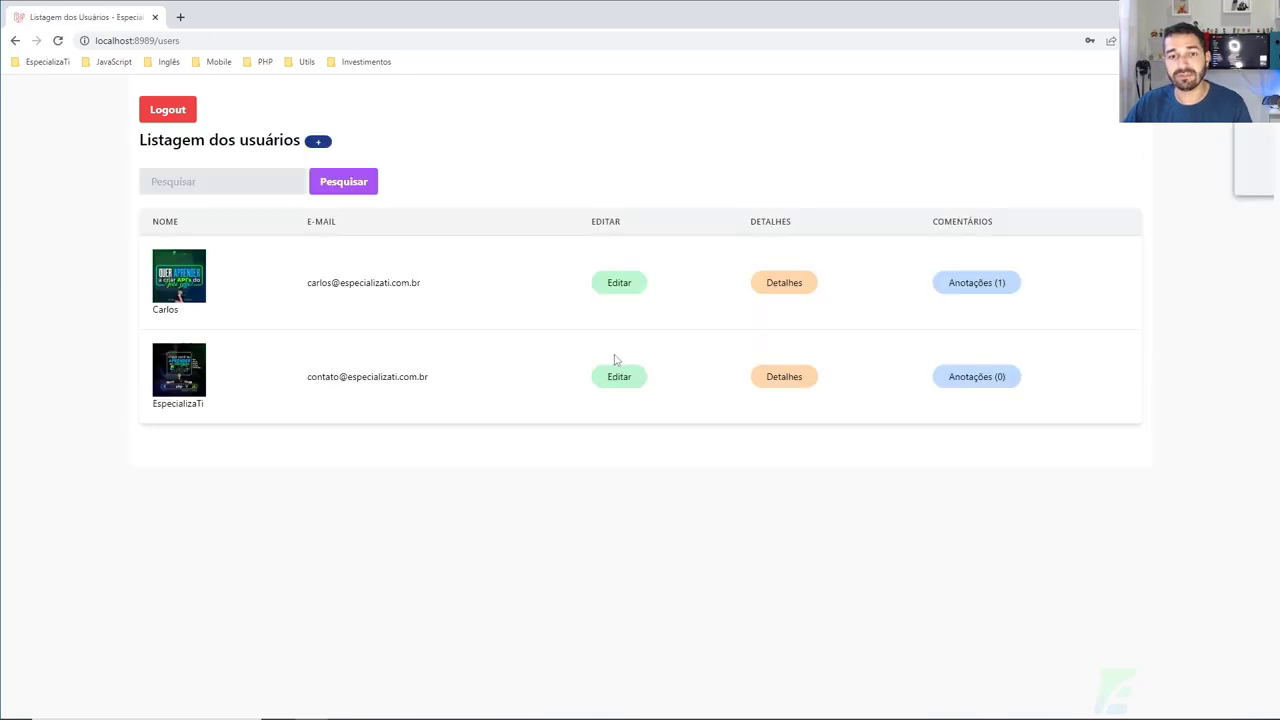
Step: Dismiss LastPass and save a new password on EspecializaTi's edit form
{"action": "left_click", "coordinate": [1162, 184]}
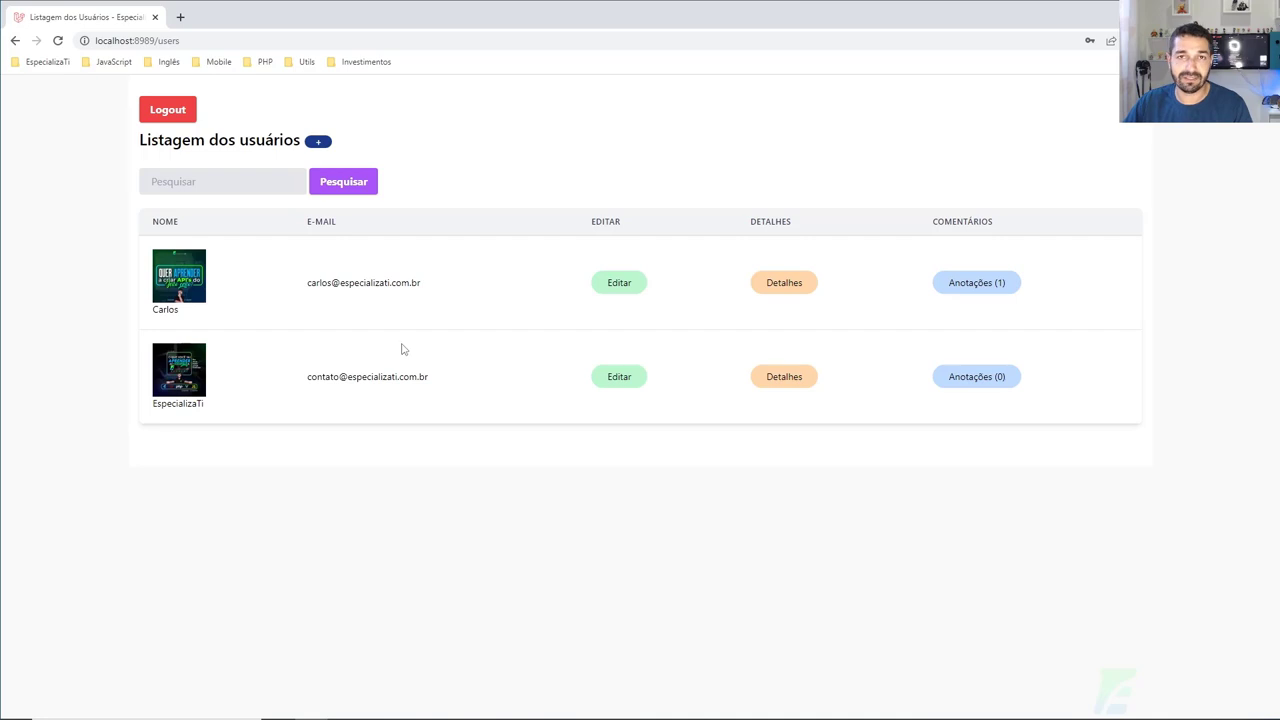
{"action": "left_click", "coordinate": [619, 377]}
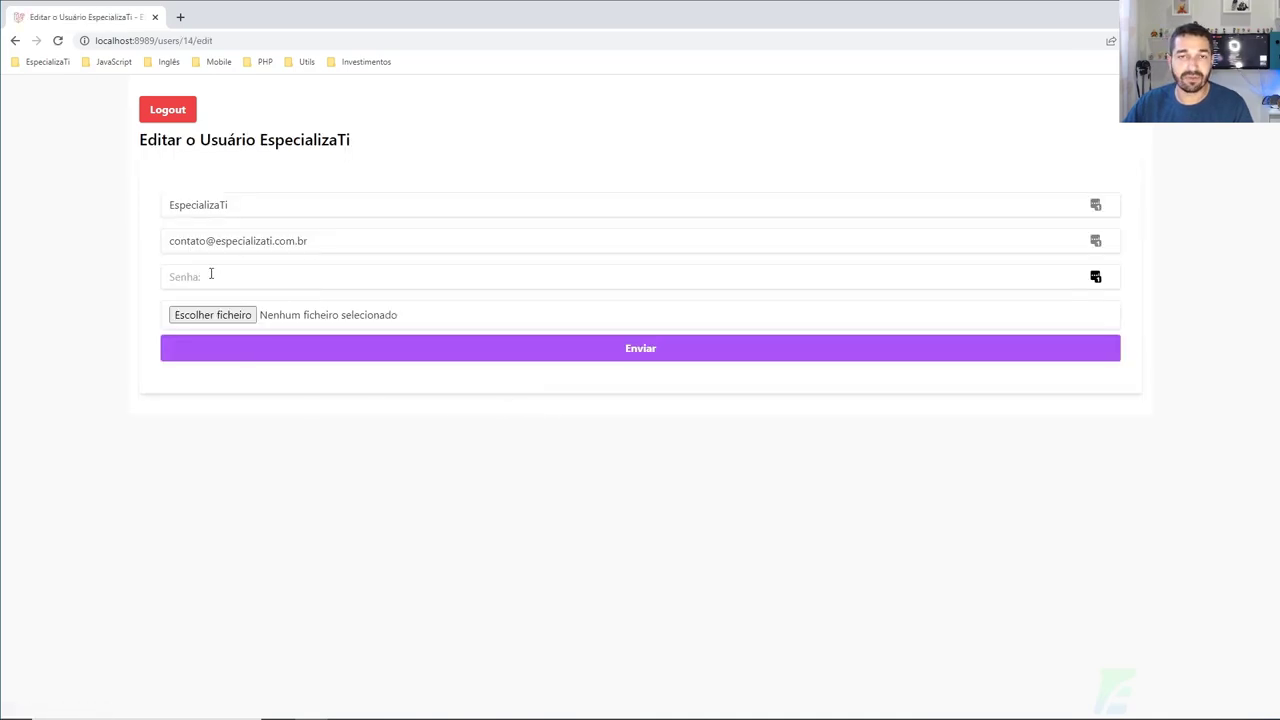
{"action": "left_click", "coordinate": [213, 279]}
{"action": "type", "text": "1"}
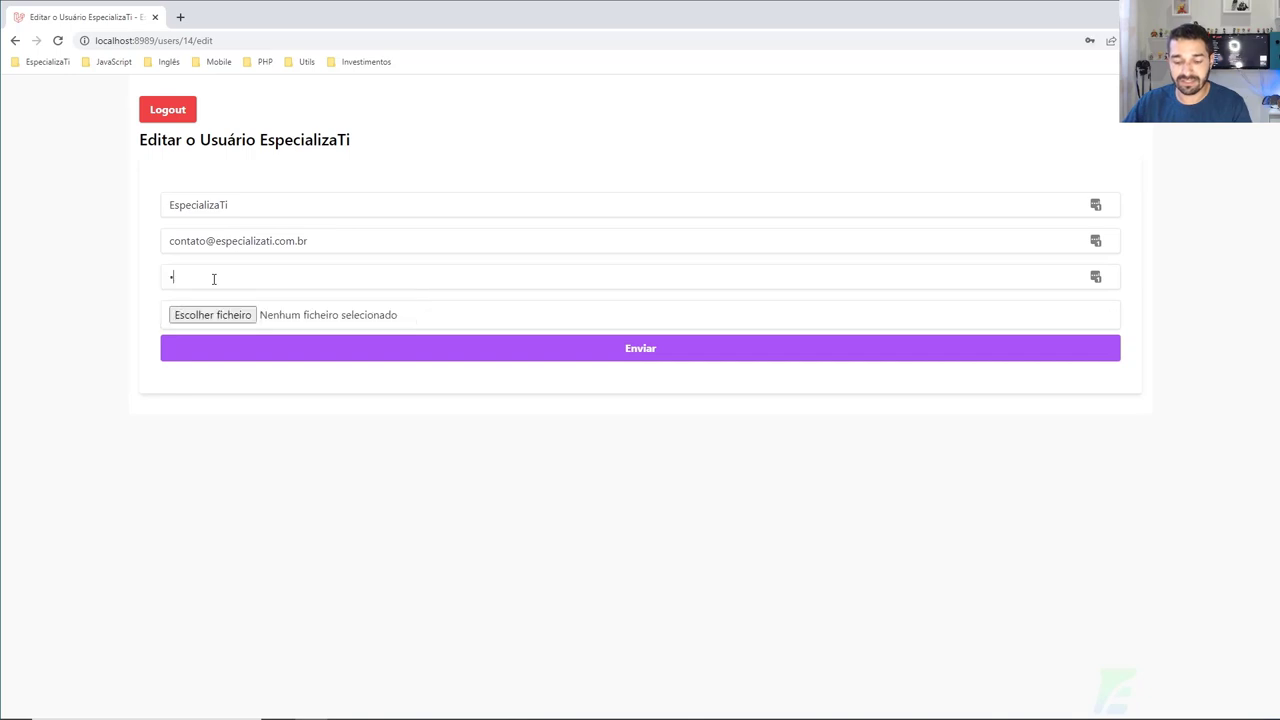
{"action": "key", "text": "Return"}
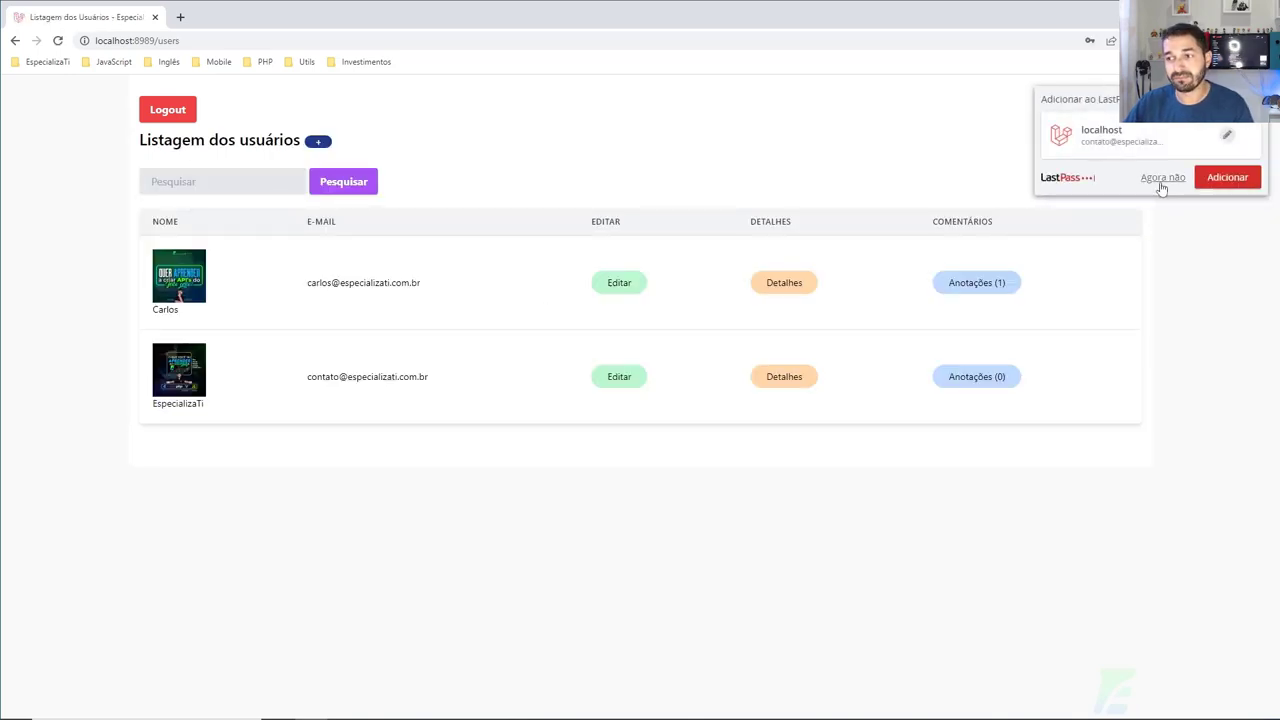
Step: Dismiss the LastPass Adicionar prompt covering the two-user listing
{"action": "left_click", "coordinate": [1155, 181]}
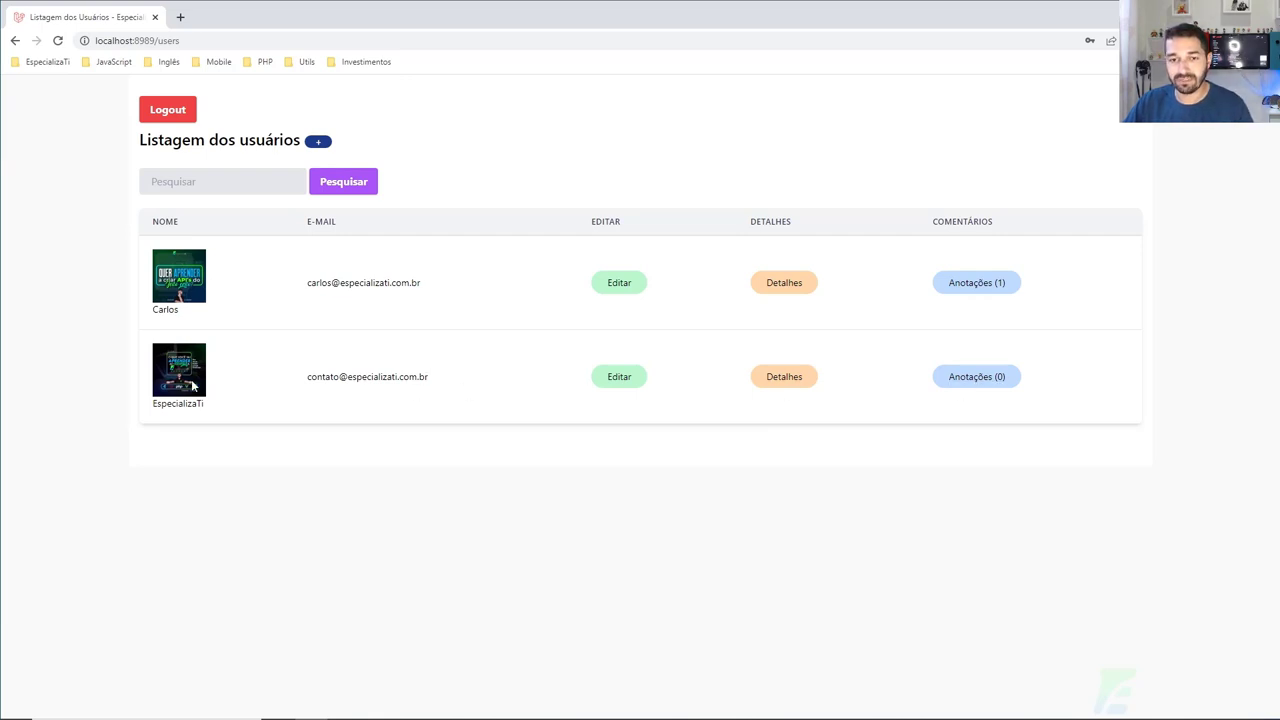
{"action": "left_click_drag", "start_coordinate": [311, 376], "coordinate": [367, 377]}
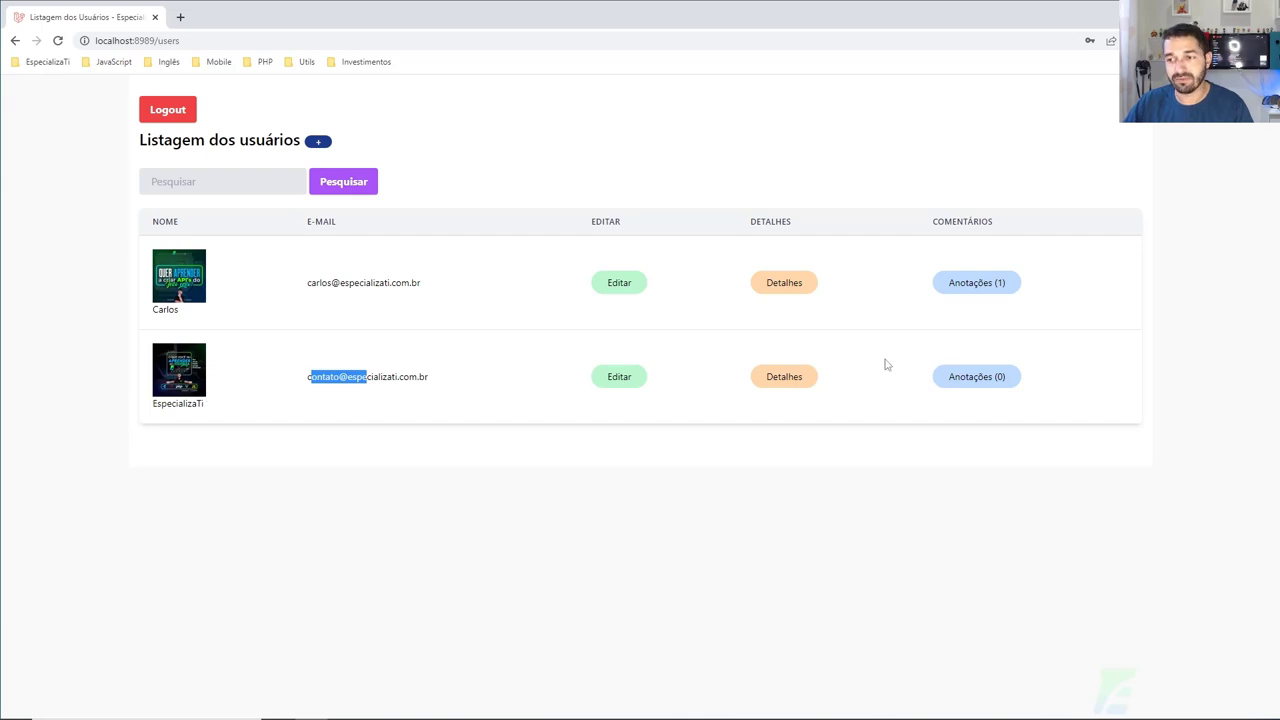
Step: Visit EspecializaTi's comments page, then log out to the login screen
{"action": "left_click", "coordinate": [982, 384]}
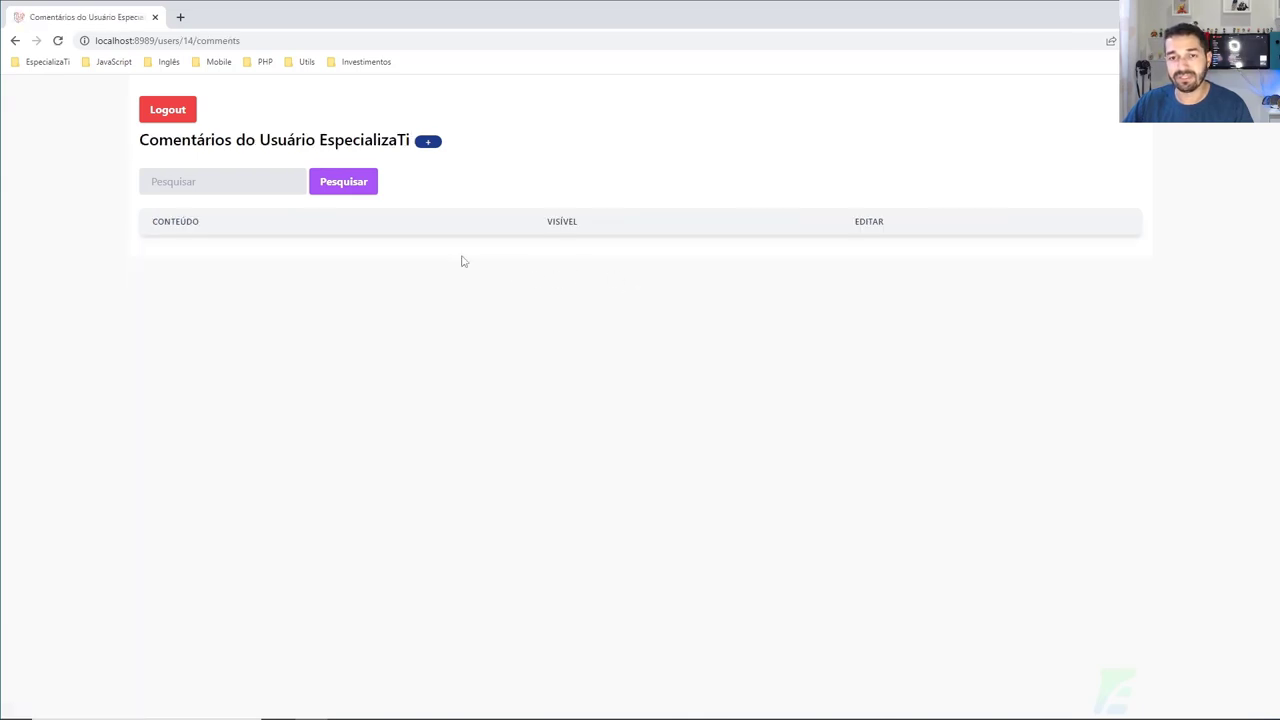
{"action": "left_click_drag", "start_coordinate": [250, 146], "coordinate": [360, 142]}
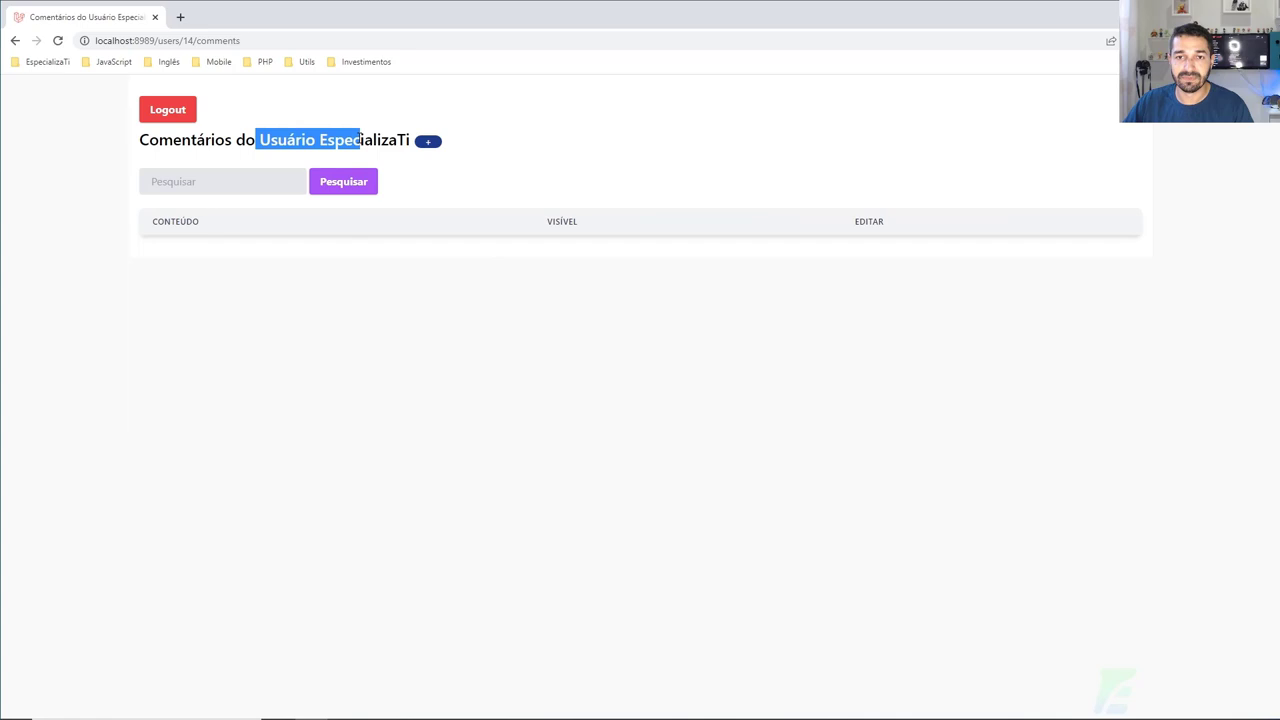
{"action": "left_click", "coordinate": [225, 182]}
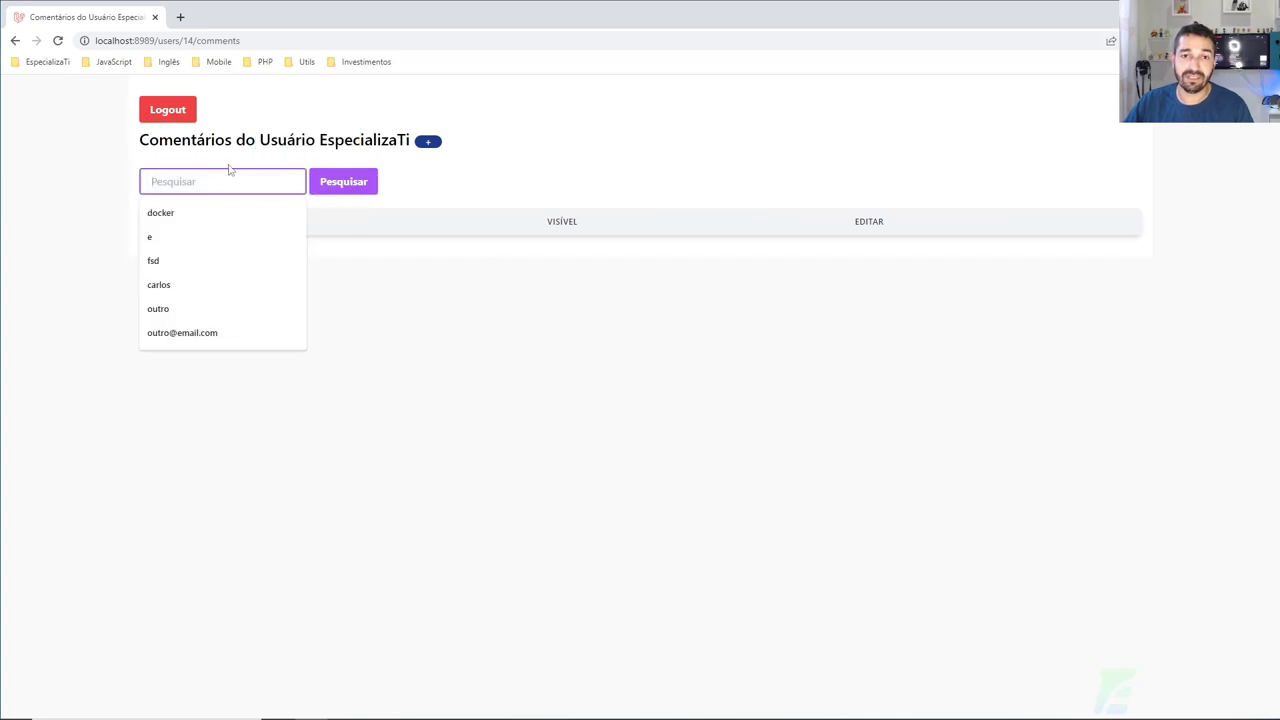
{"action": "left_click", "coordinate": [174, 112]}
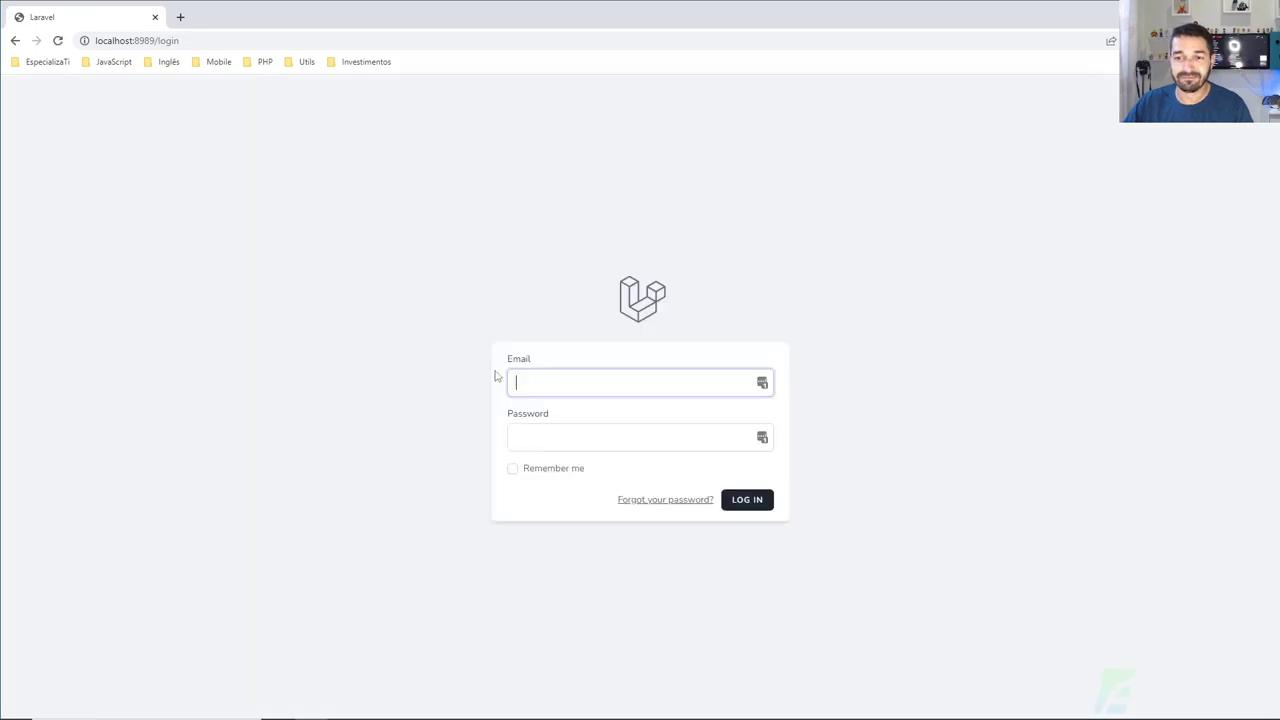
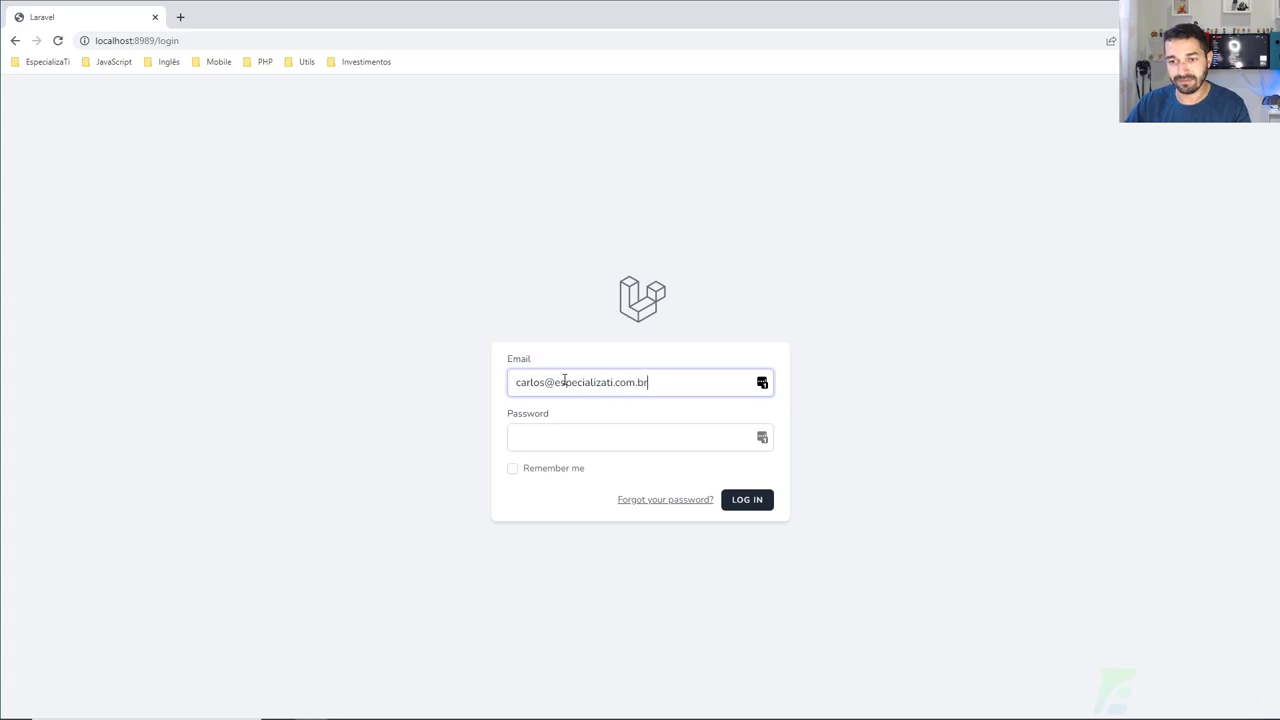
Step: Log back in with the admin e-mail and password, correcting an e-mail typo
{"action": "key", "text": "Tab"}
{"action": "type", "text": "1234567"}
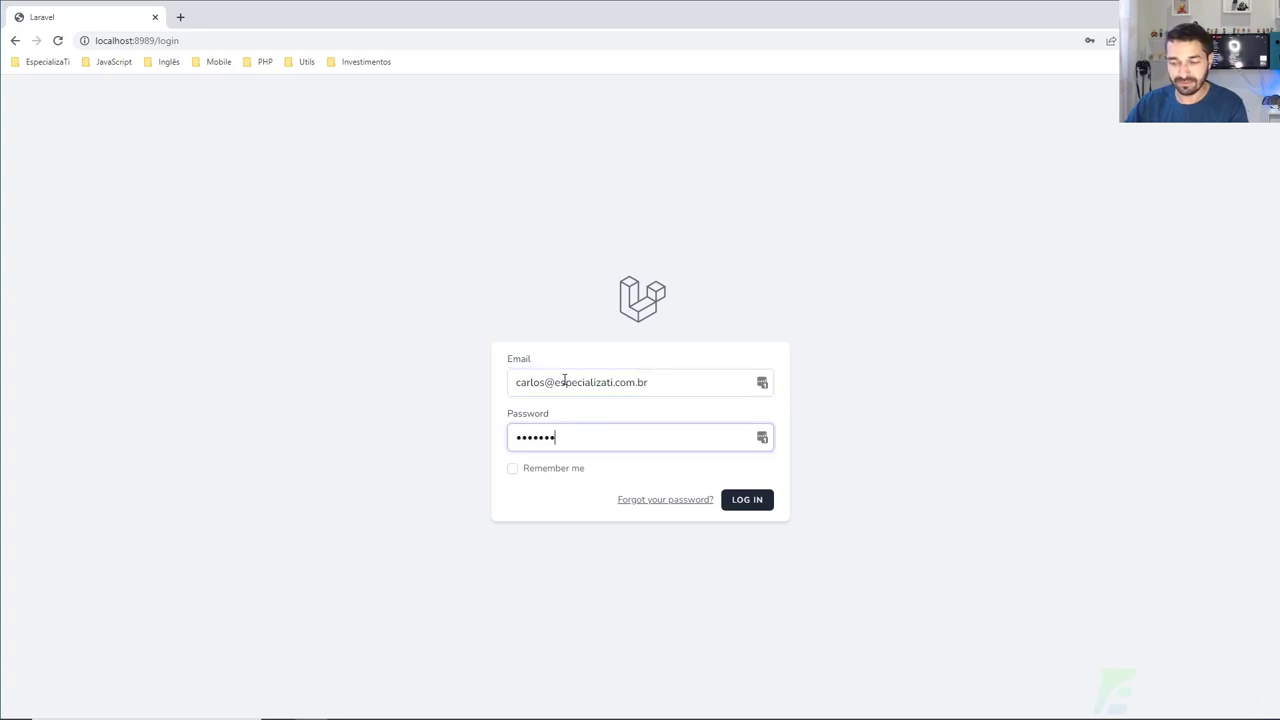
{"action": "type", "text": "8"}
{"action": "key", "text": "Return"}
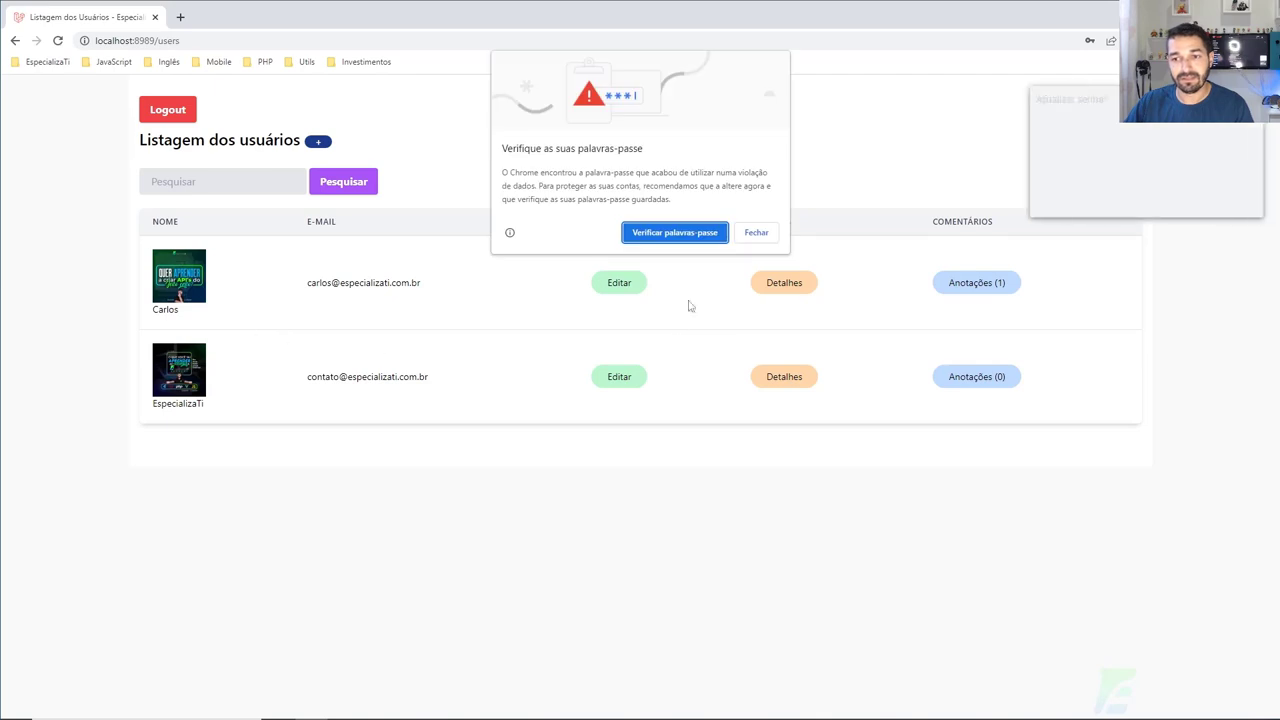
Step: Dismiss the password popups and open EspecializaTi's empty comments page for a new comment
{"action": "left_click", "coordinate": [756, 232]}
{"action": "left_click", "coordinate": [1155, 207]}
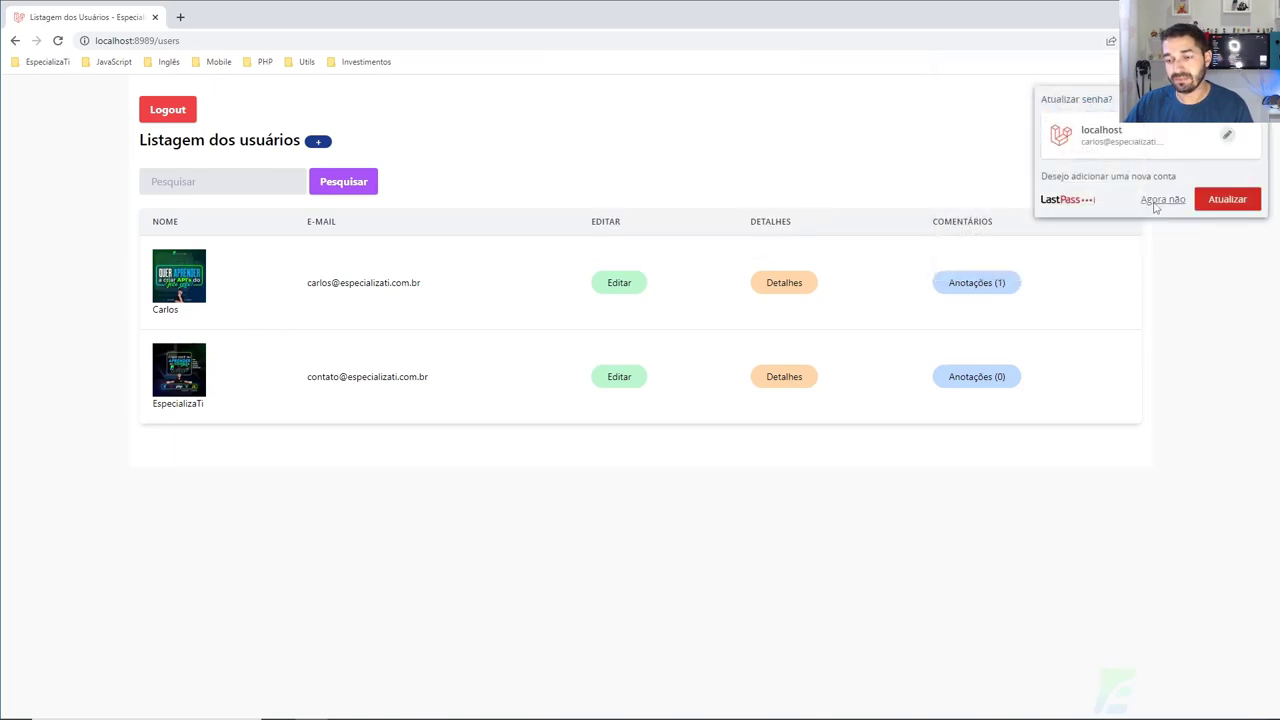
{"action": "left_click", "coordinate": [1155, 205]}
{"action": "left_click", "coordinate": [970, 377]}
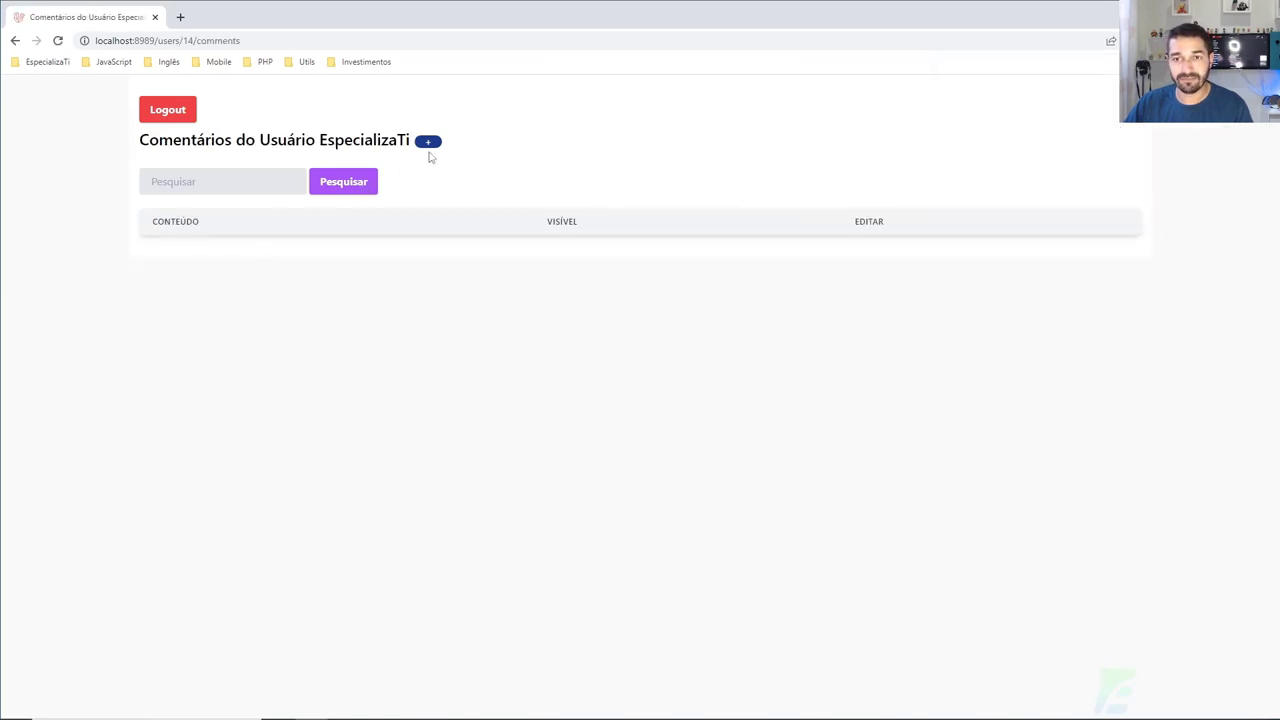
{"action": "left_click", "coordinate": [428, 142]}
Step: Type and clear 'teste teste', then submit the empty comment to trigger the body validation error
{"action": "left_click", "coordinate": [202, 240]}
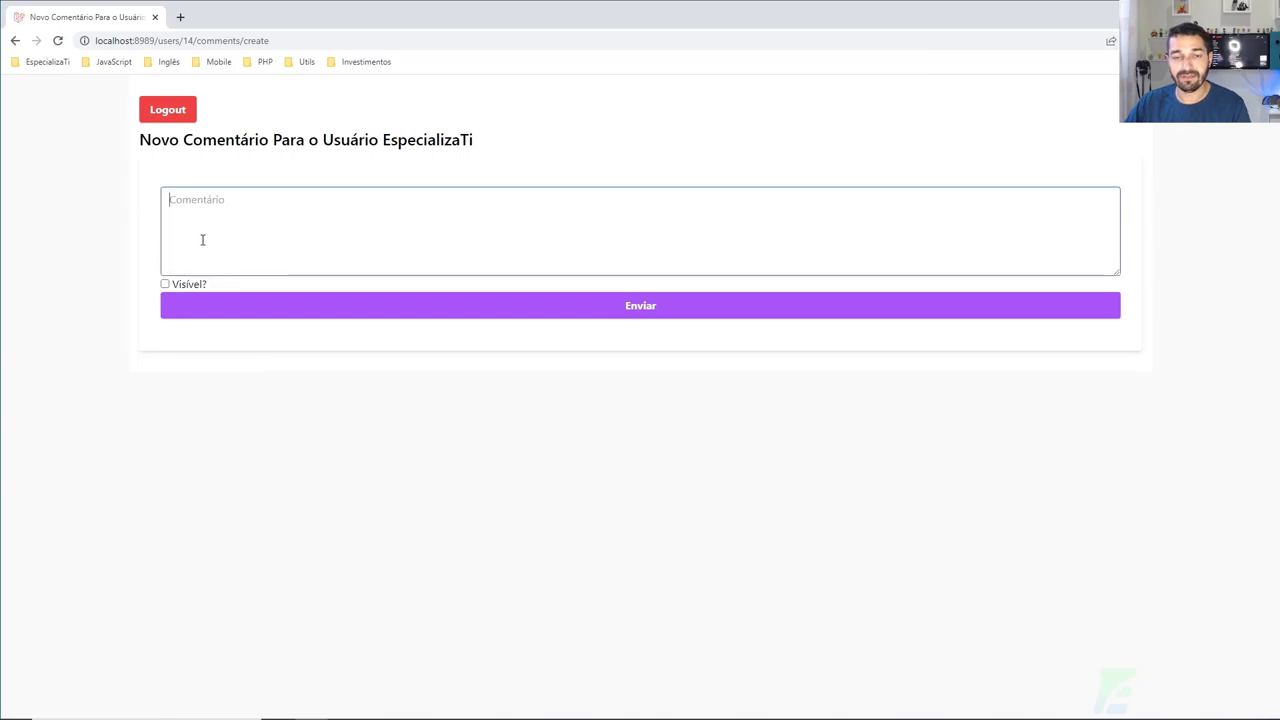
{"action": "type", "text": "teste"}
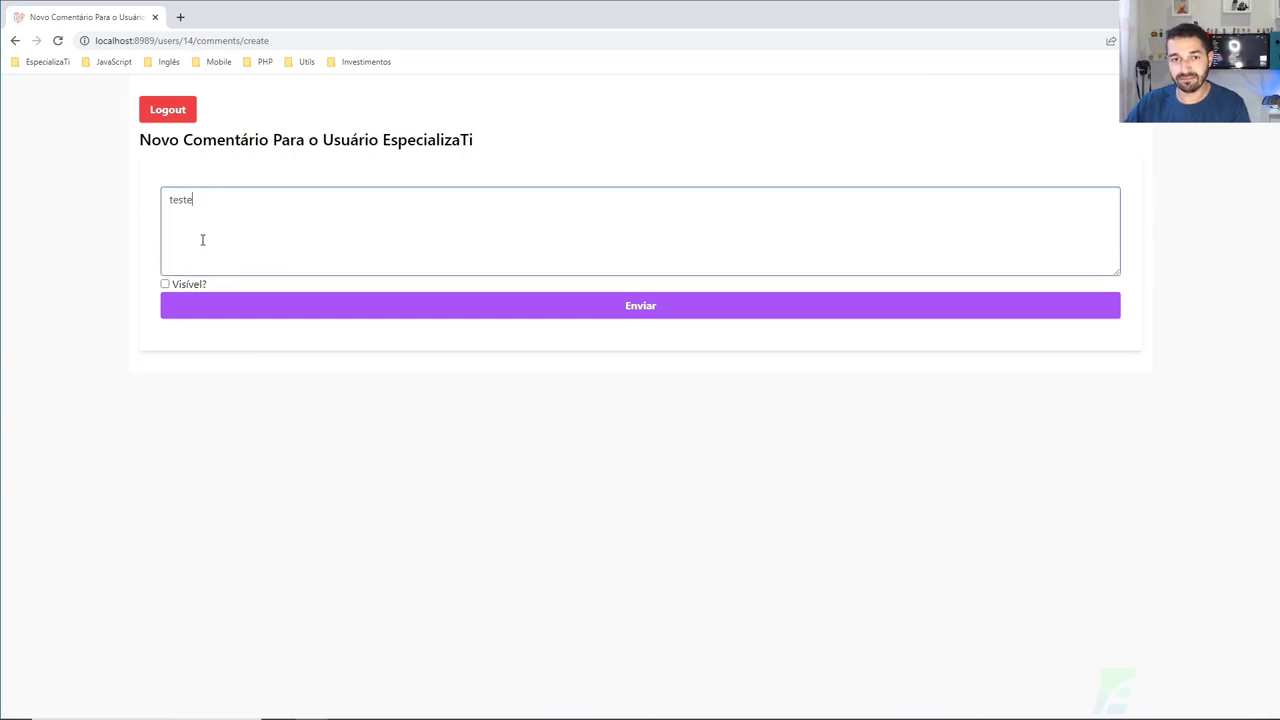
{"action": "type", "text": " teste"}
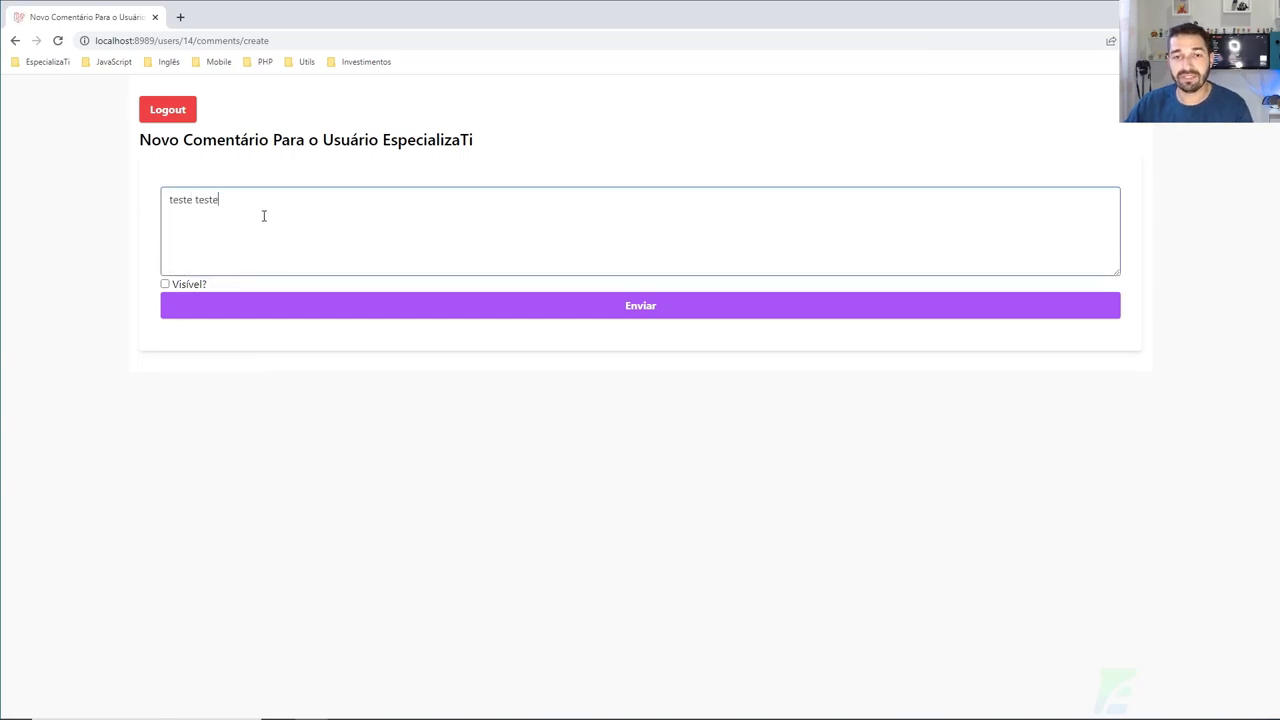
{"action": "left_click_drag", "start_coordinate": [264, 206], "coordinate": [159, 207]}
{"action": "key", "text": "BackSpace"}
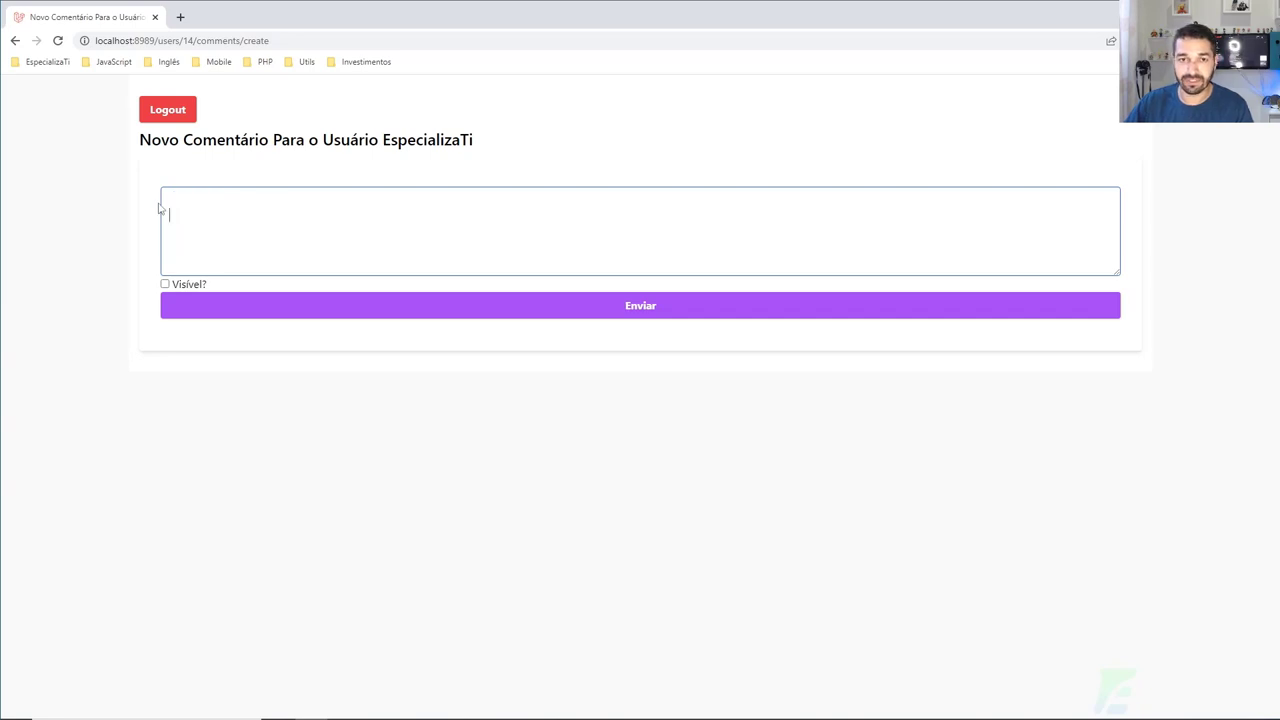
{"action": "left_click", "coordinate": [275, 308]}
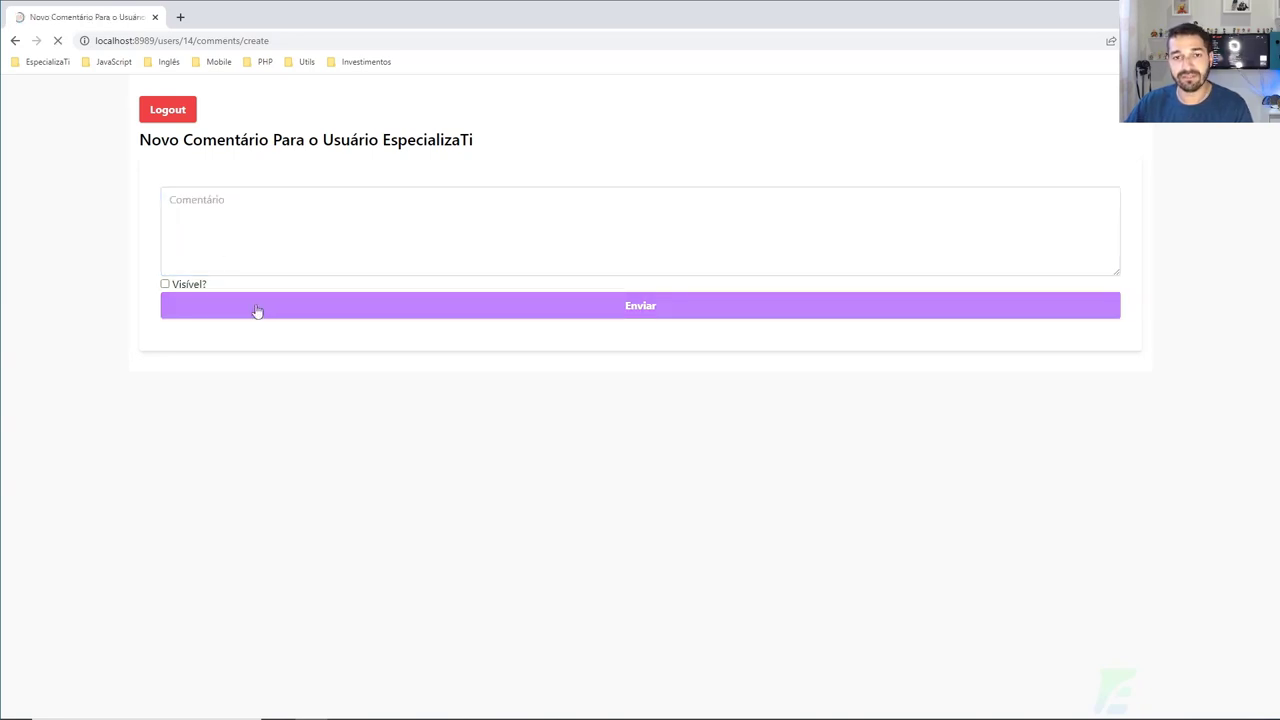
Step: Enter the comment 'fsadfasdf', mark it Visível and save it
{"action": "triple_click", "coordinate": [168, 176]}
{"action": "left_click", "coordinate": [229, 271]}
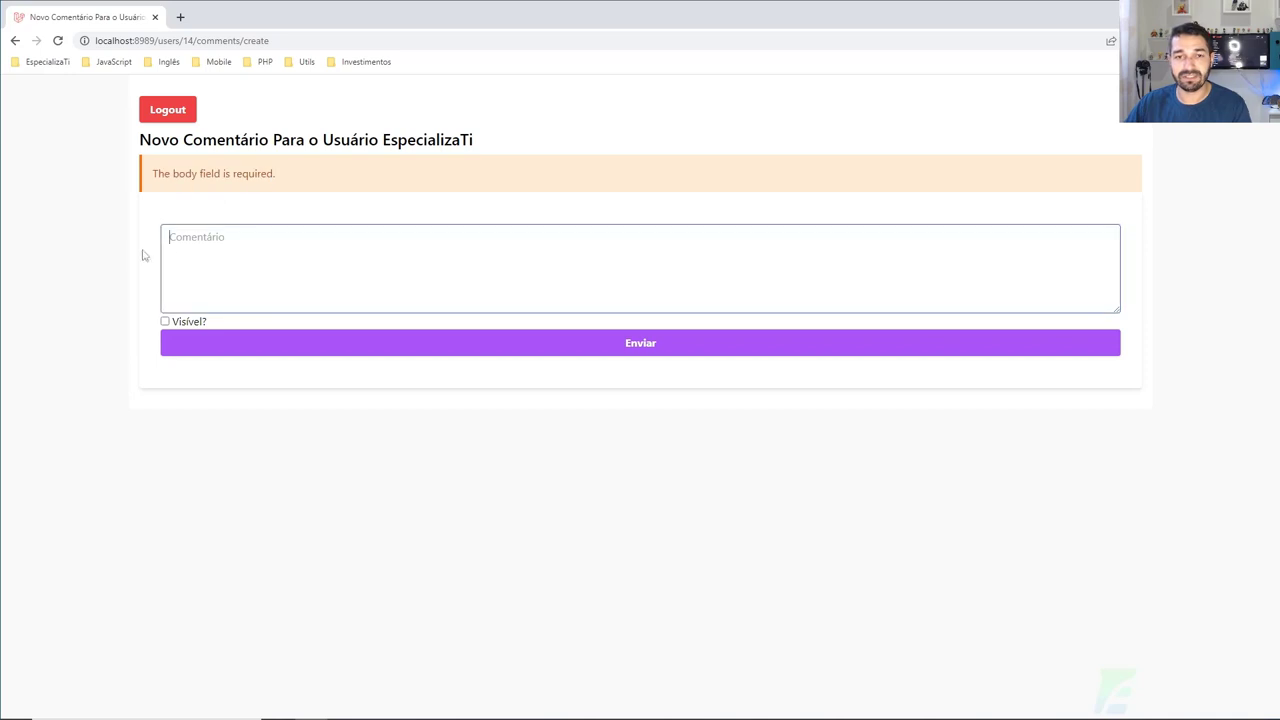
{"action": "double_click", "coordinate": [186, 174]}
{"action": "left_click", "coordinate": [258, 280]}
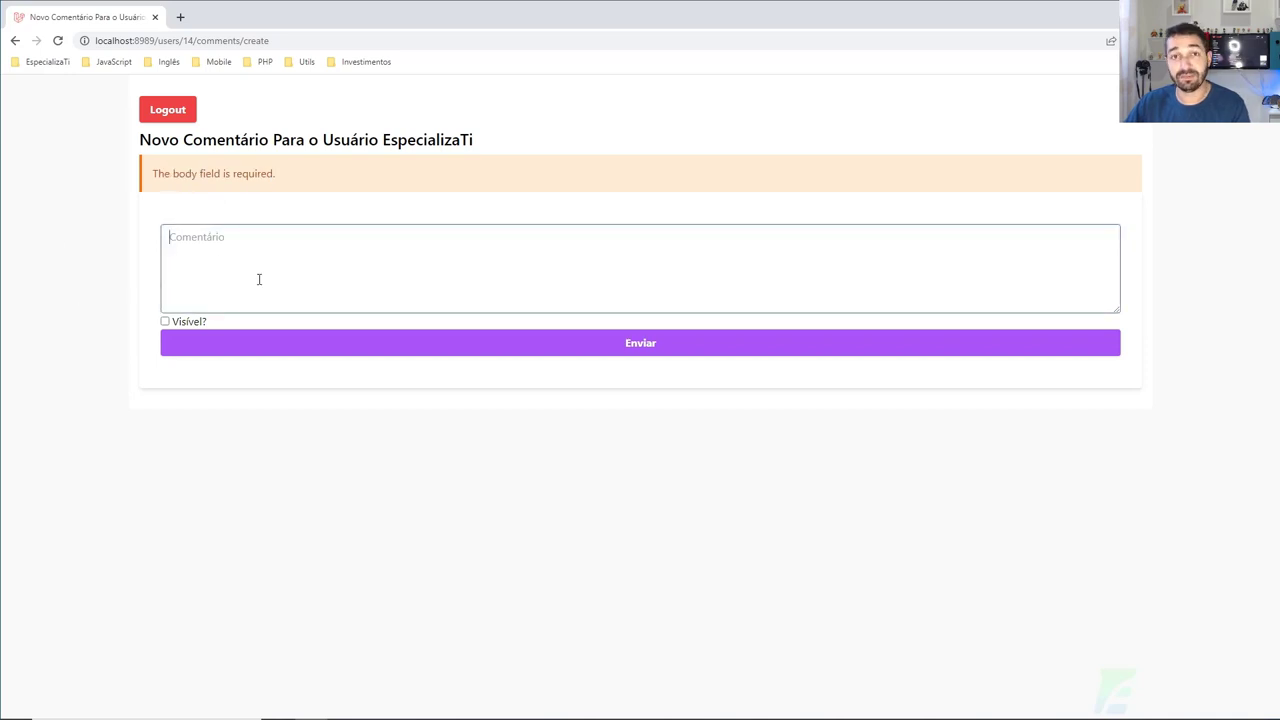
{"action": "type", "text": "fsadfasdf"}
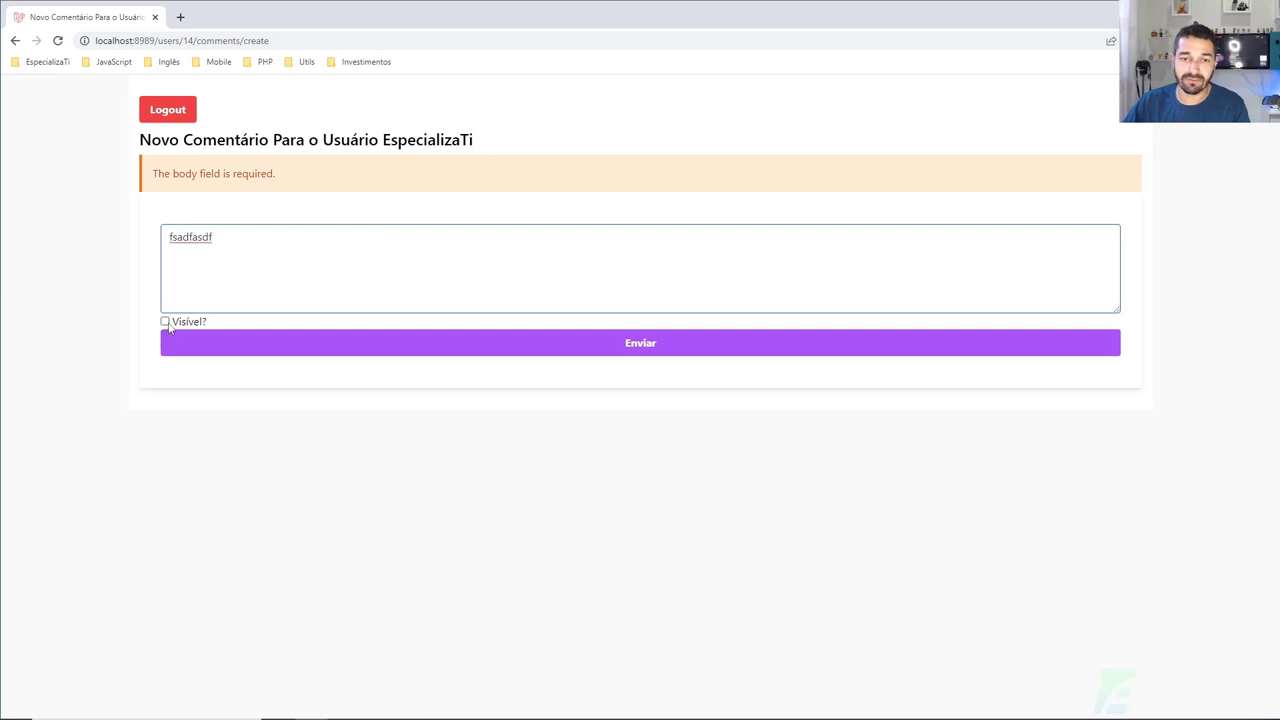
{"action": "left_click", "coordinate": [165, 322]}
{"action": "left_click", "coordinate": [291, 347]}
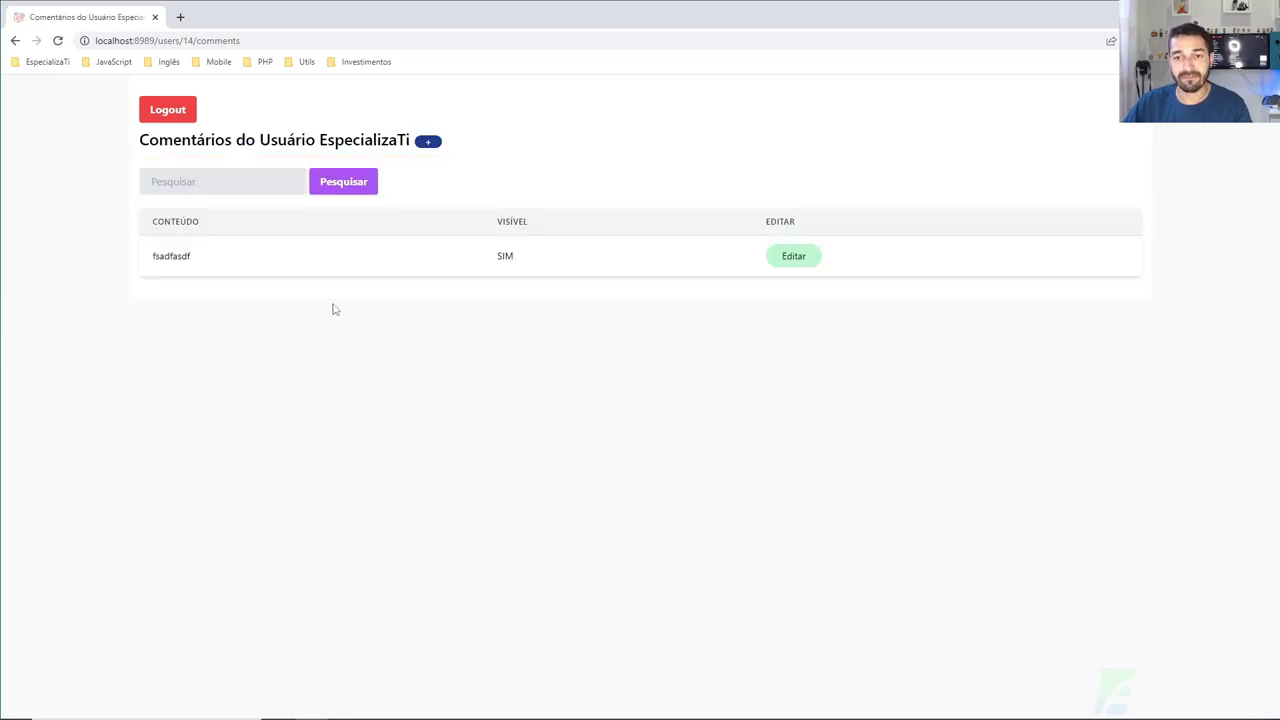
Step: Edit the 'fsadfasdf' comment to untick Visível? so it shows NÃO
{"action": "left_click_drag", "start_coordinate": [495, 248], "coordinate": [522, 250]}
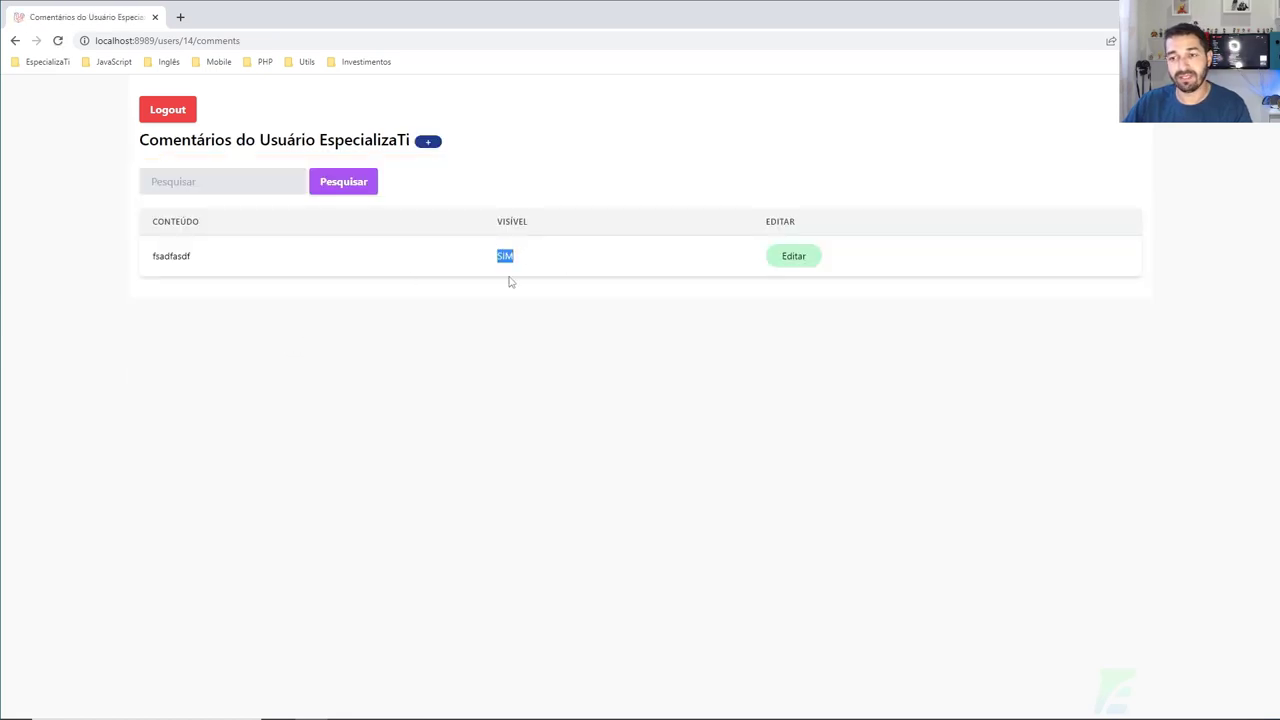
{"action": "left_click", "coordinate": [794, 257]}
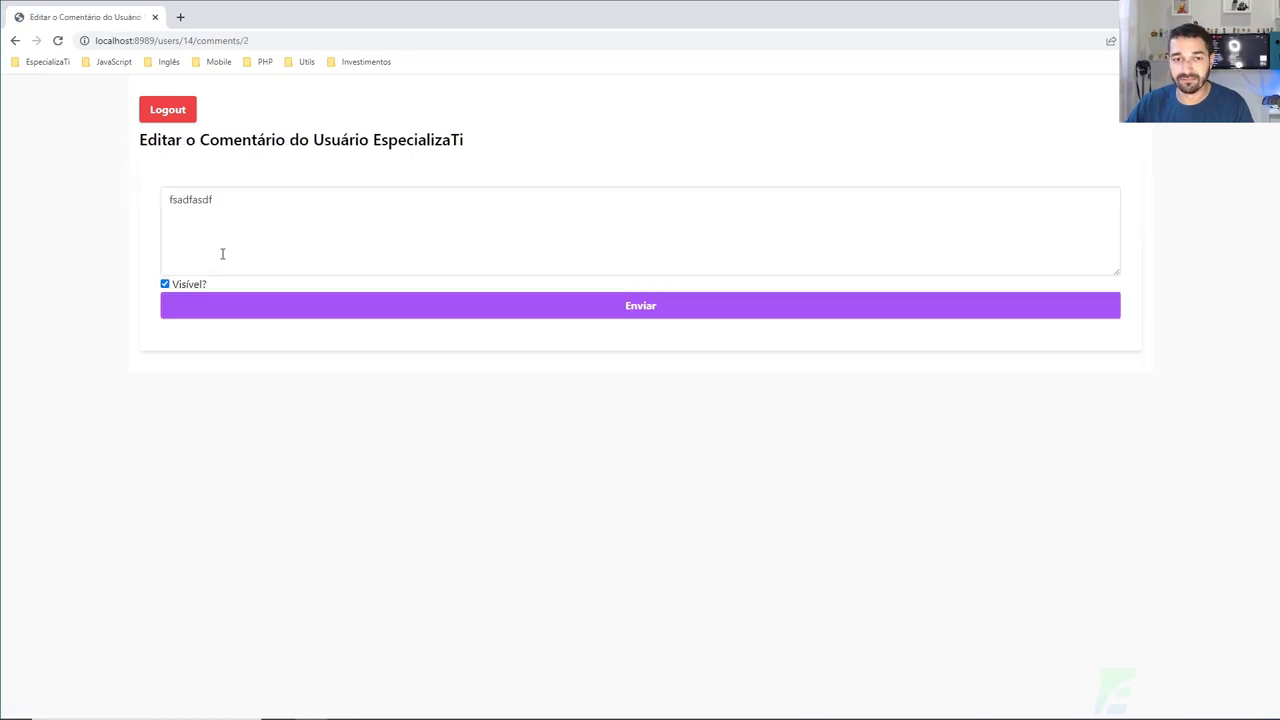
{"action": "left_click", "coordinate": [165, 284]}
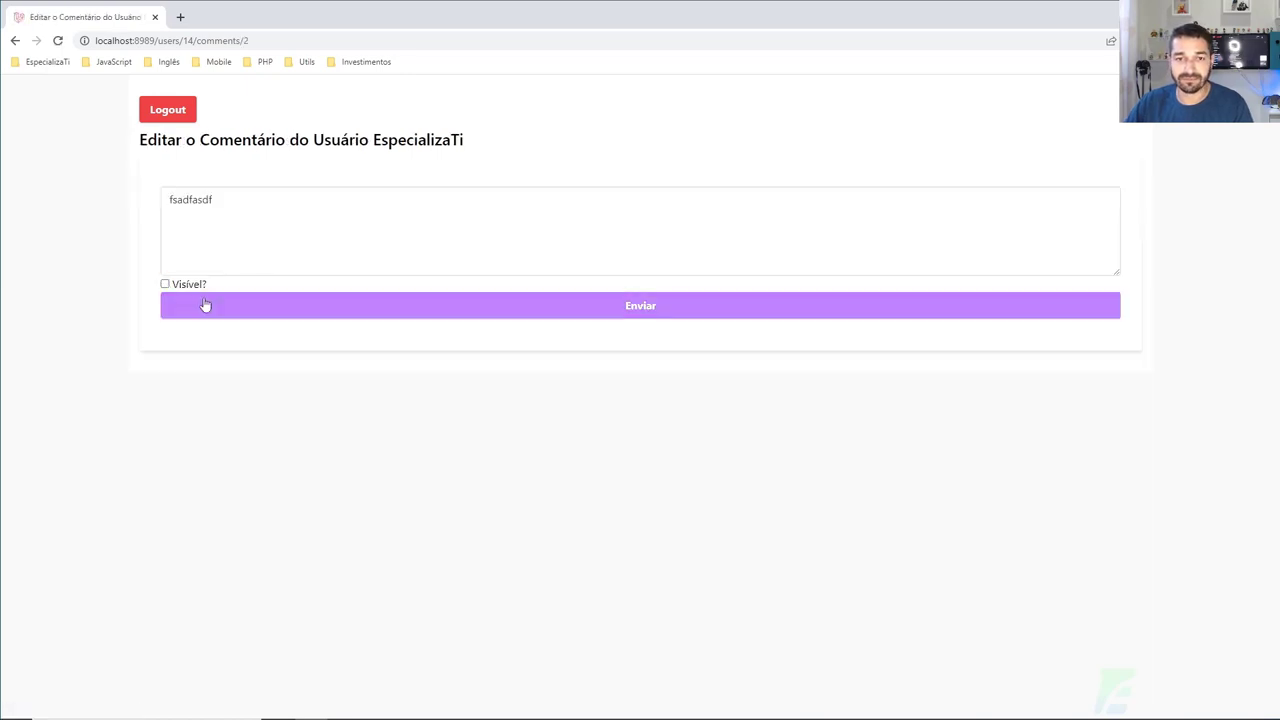
{"action": "left_click", "coordinate": [205, 305]}
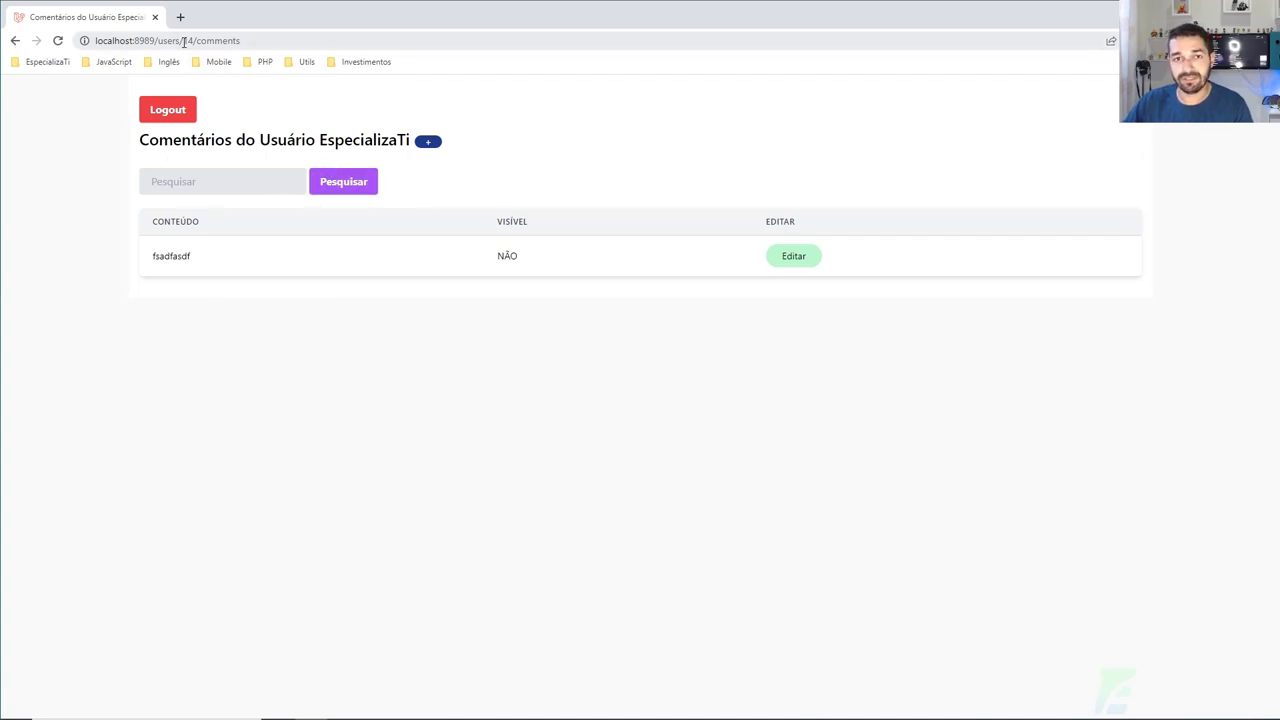
Step: Navigate back to the users listing at localhost:8989/users
{"action": "left_click_drag", "start_coordinate": [183, 41], "coordinate": [250, 41]}
{"action": "key", "text": "BackSpace"}
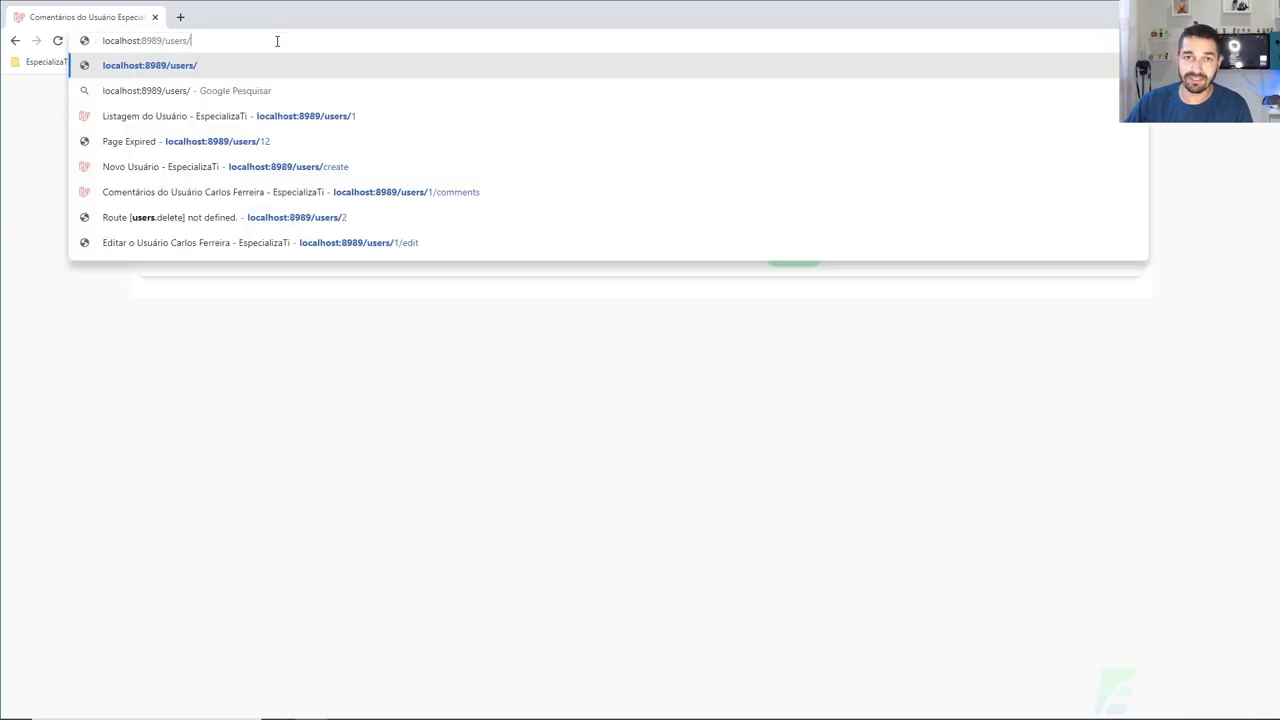
{"action": "key", "text": "Return"}
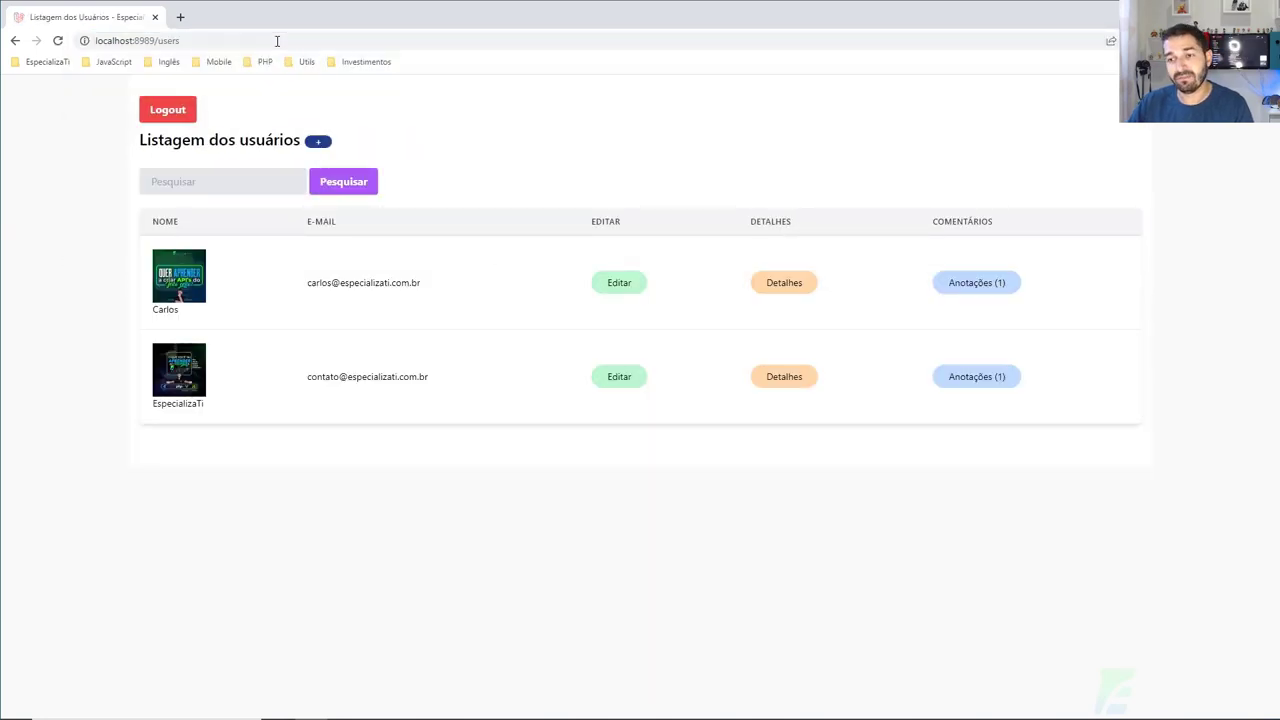